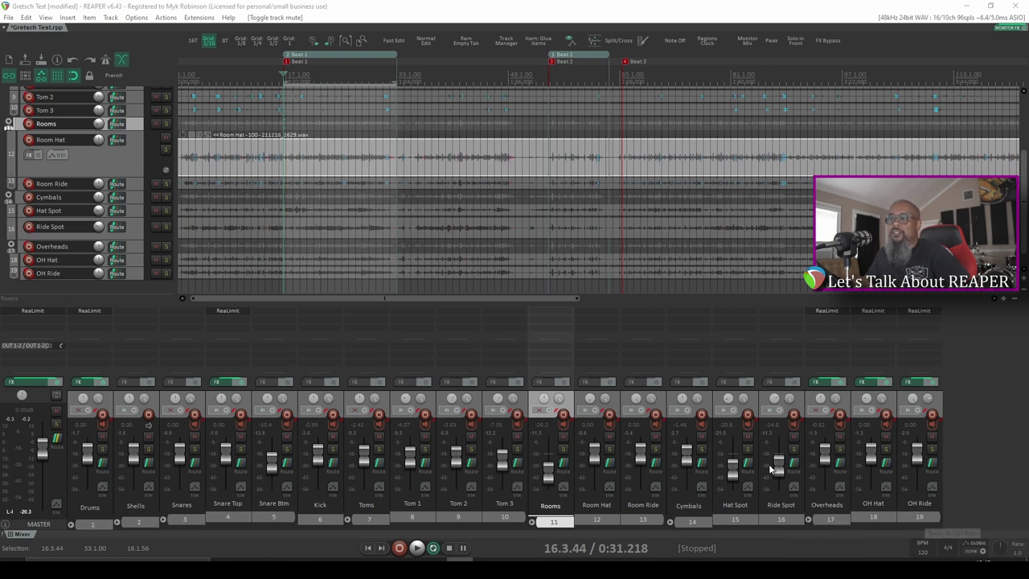
# Raise the Rooms track to about -10.8 dB during playback, then reset it to 0 dB.
pyautogui.click(300, 74)
pyautogui.press('space')
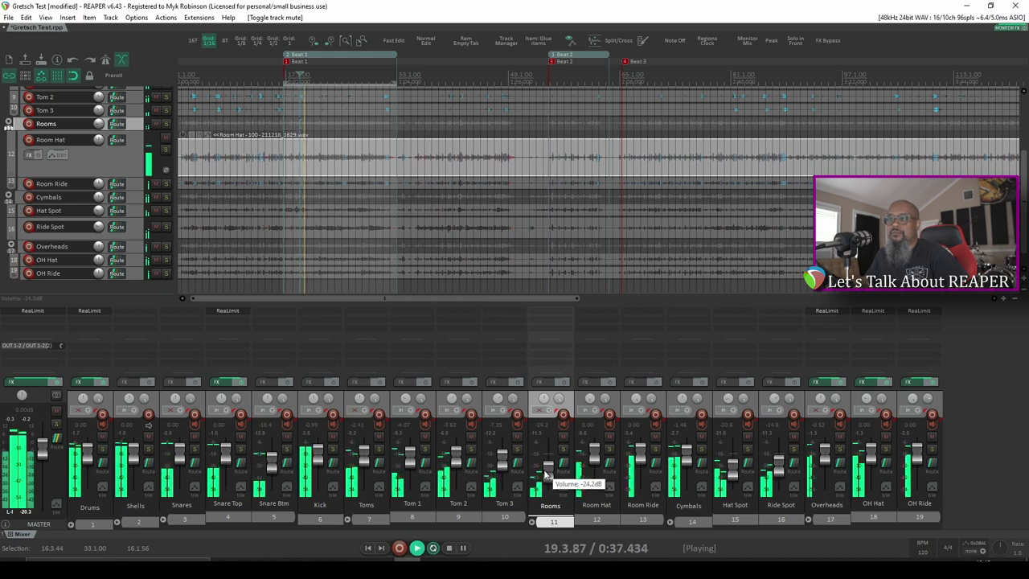
pyautogui.moveTo(545, 476); pyautogui.dragTo(544, 468)
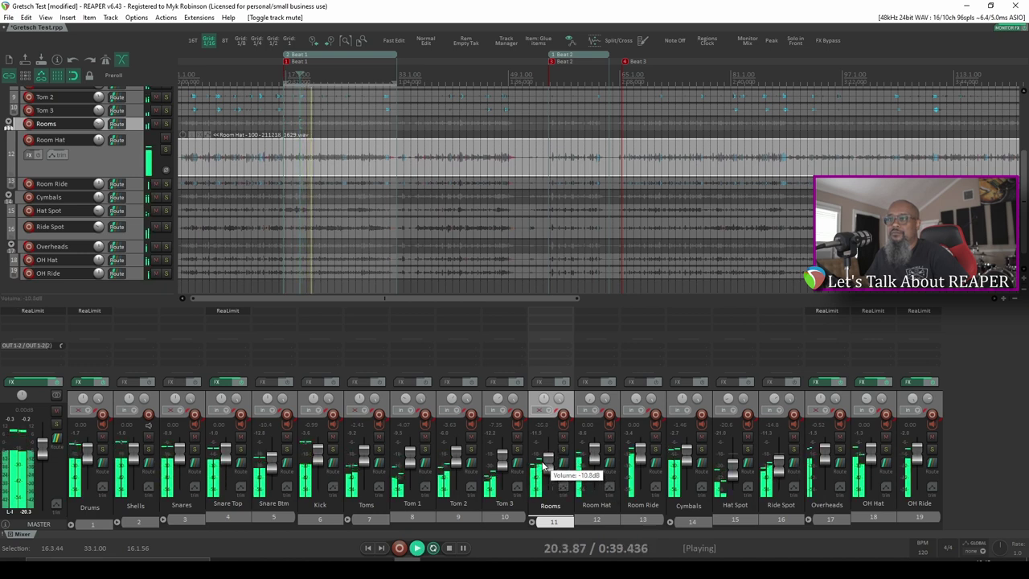
pyautogui.moveTo(780, 486)
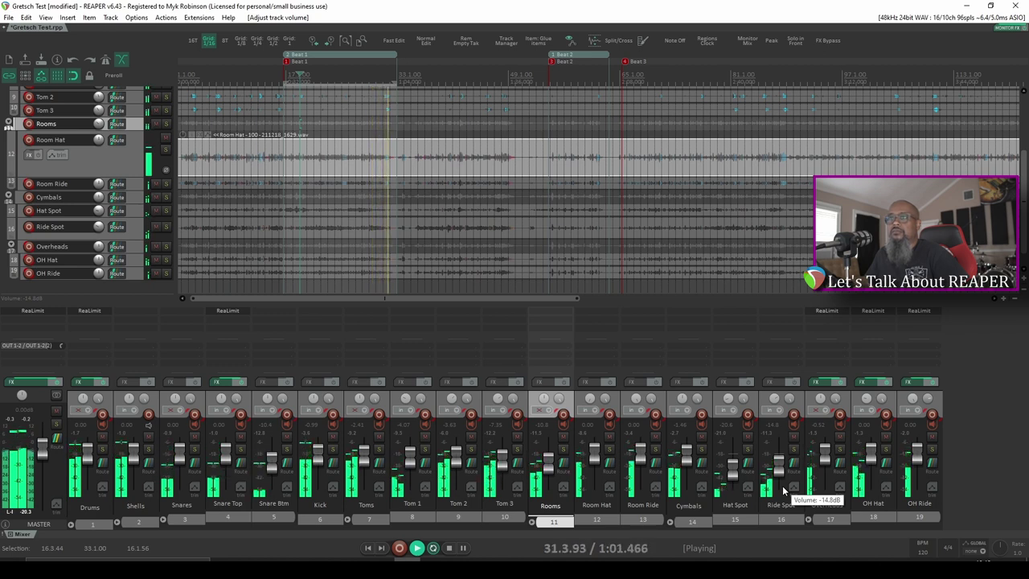
pyautogui.press('space')
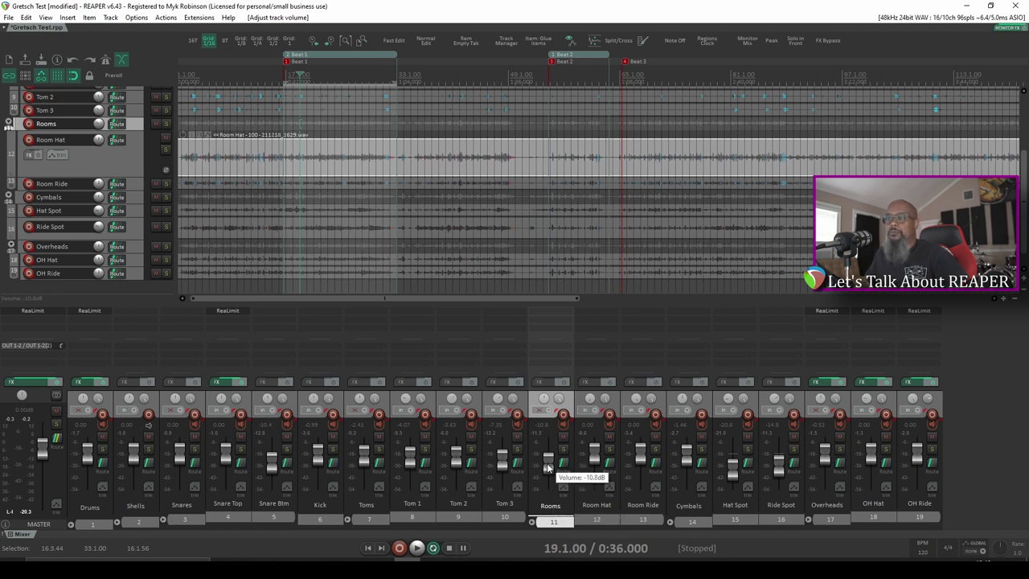
pyautogui.doubleClick(548, 465)
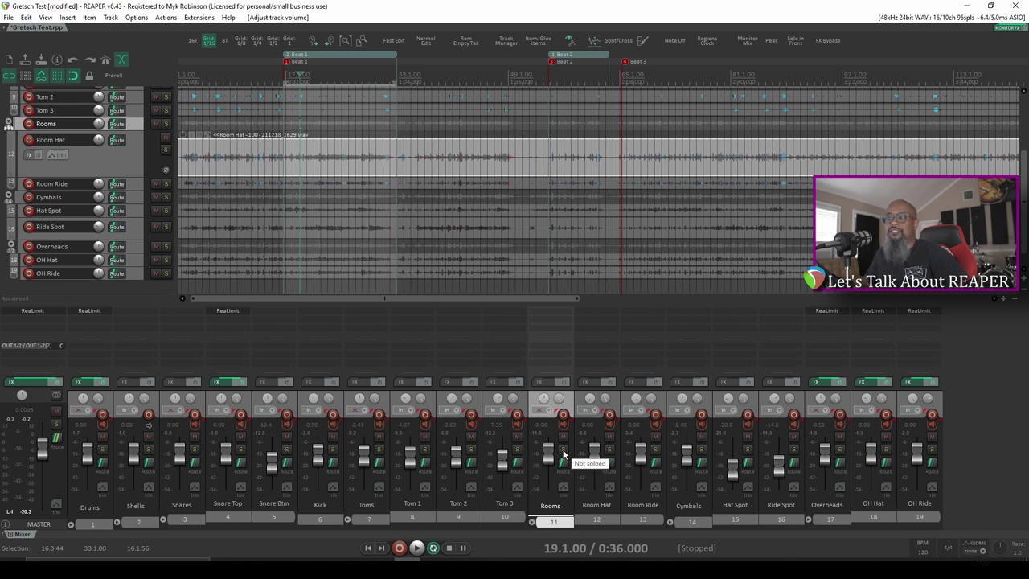
# Solo the Rooms track and play the room mics on their own, then unsolo it.
pyautogui.click(563, 455)
pyautogui.press('space')
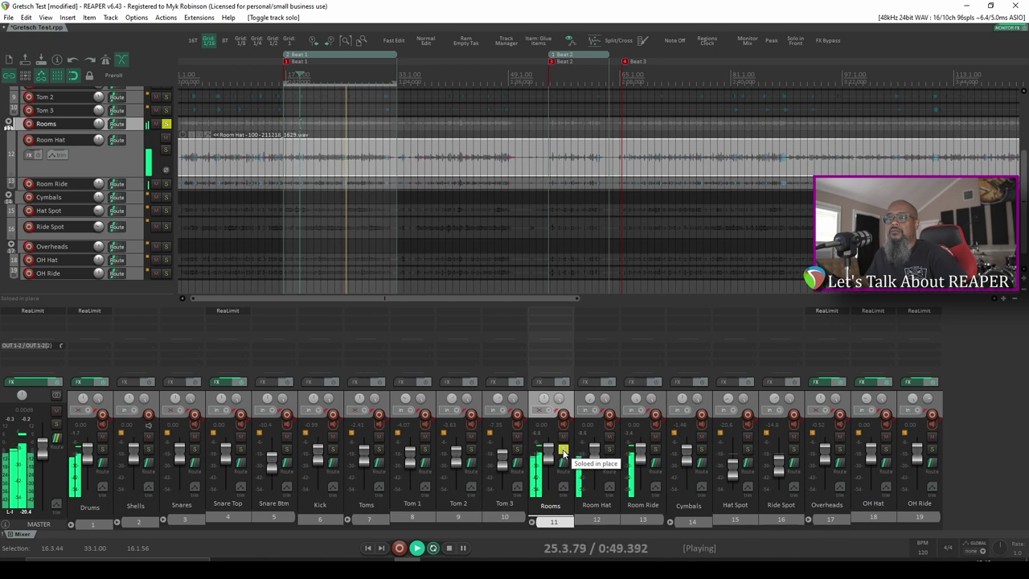
pyautogui.press('space')
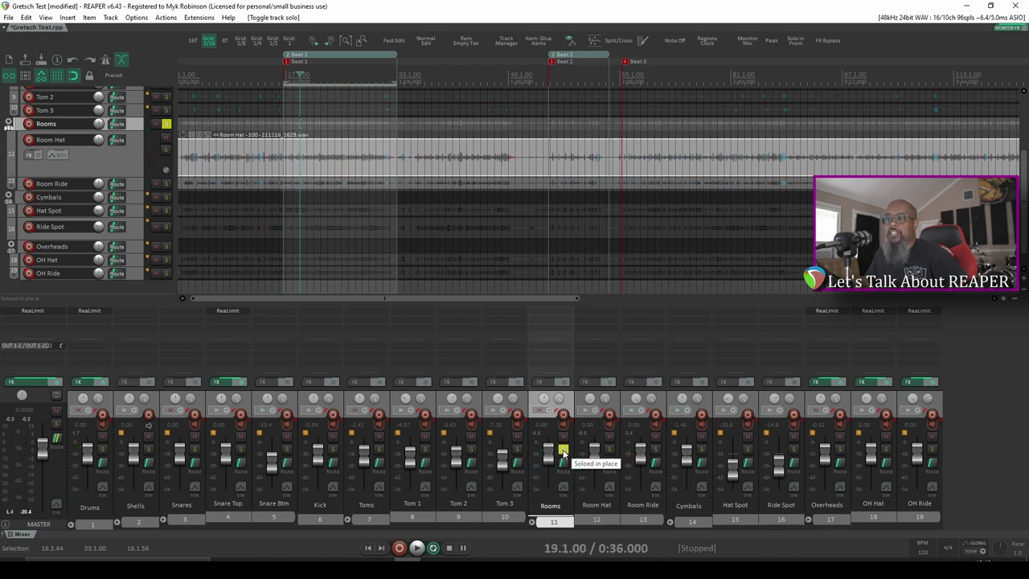
pyautogui.click(563, 450)
# Pull the Rooms fader to -inf, then raise it to about -2.56 dB during playback.
pyautogui.moveTo(548, 455); pyautogui.dragTo(550, 503)
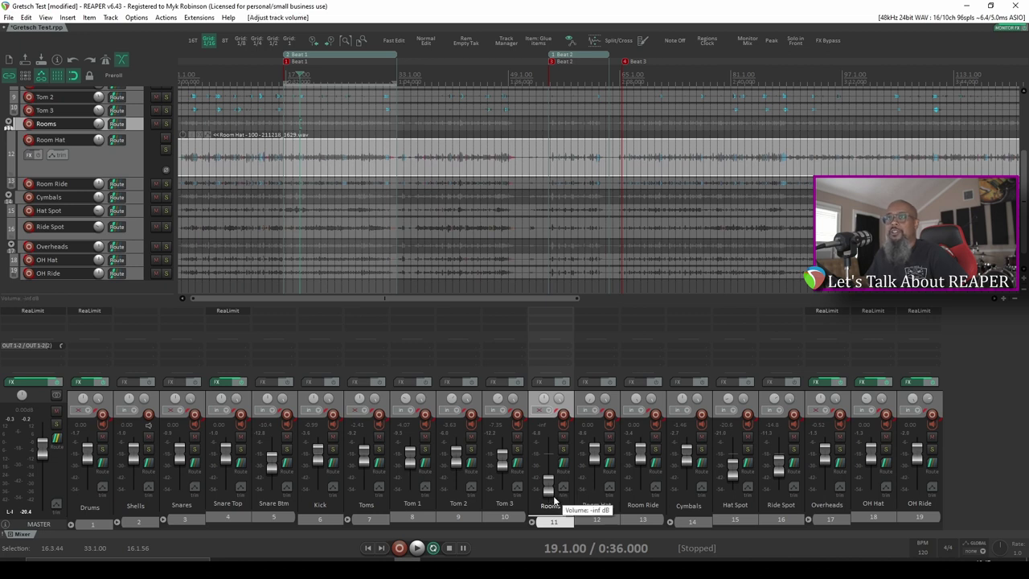
pyautogui.press('space')
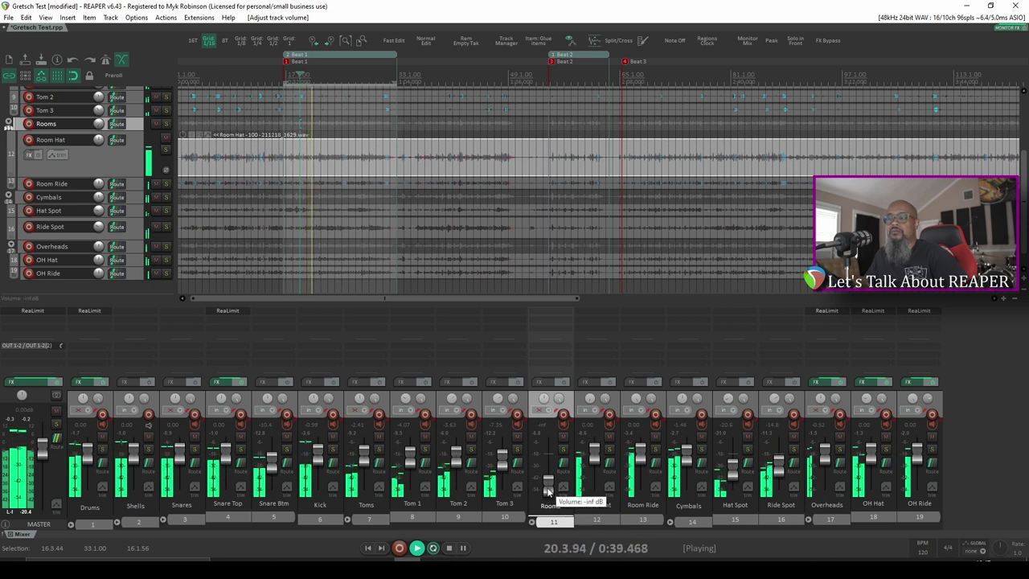
pyautogui.moveTo(546, 490); pyautogui.dragTo(547, 462)
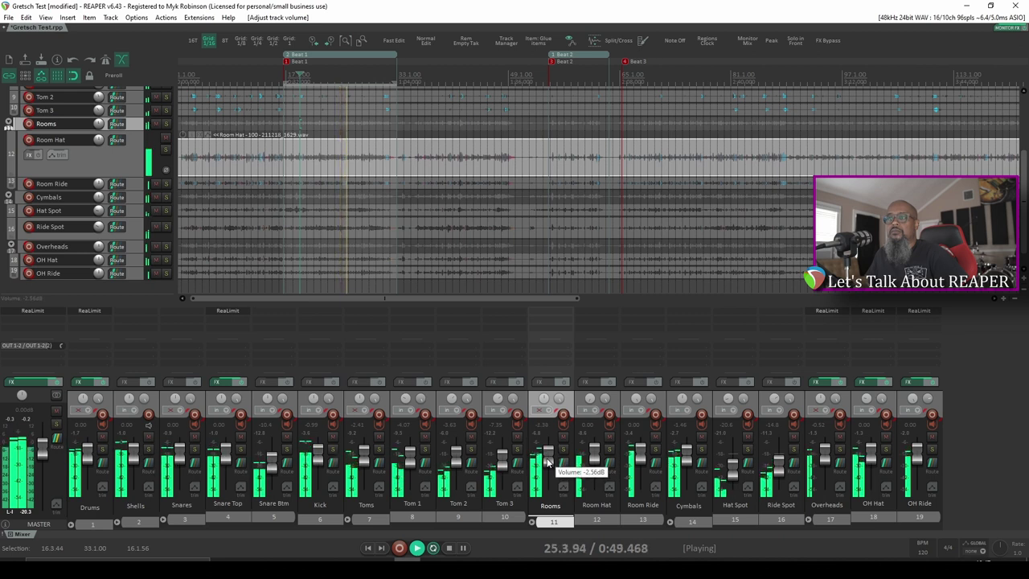
pyautogui.press('space')
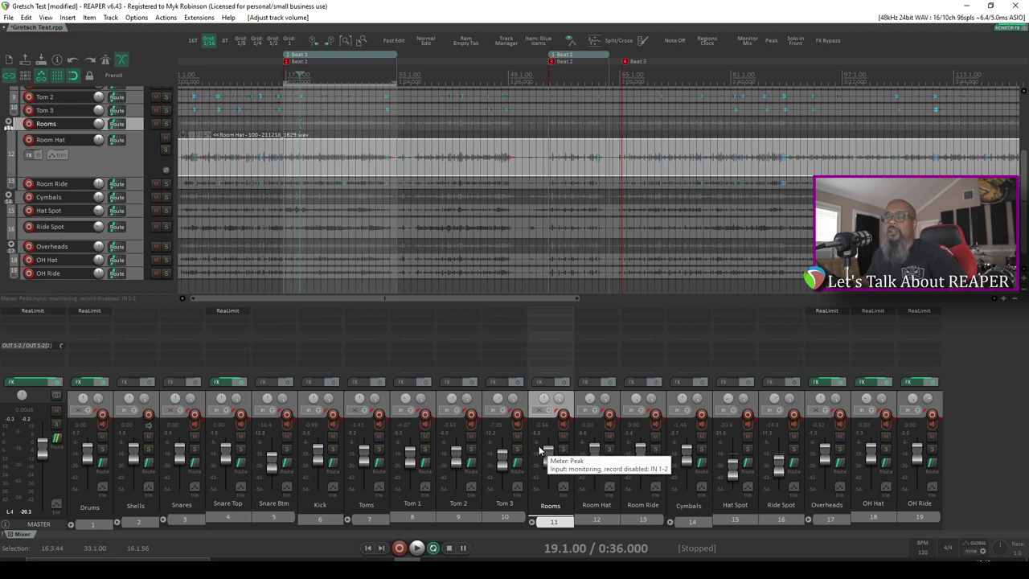
# Load ReaComp on the Rooms track with RMS size set to 0.
pyautogui.click(541, 381)
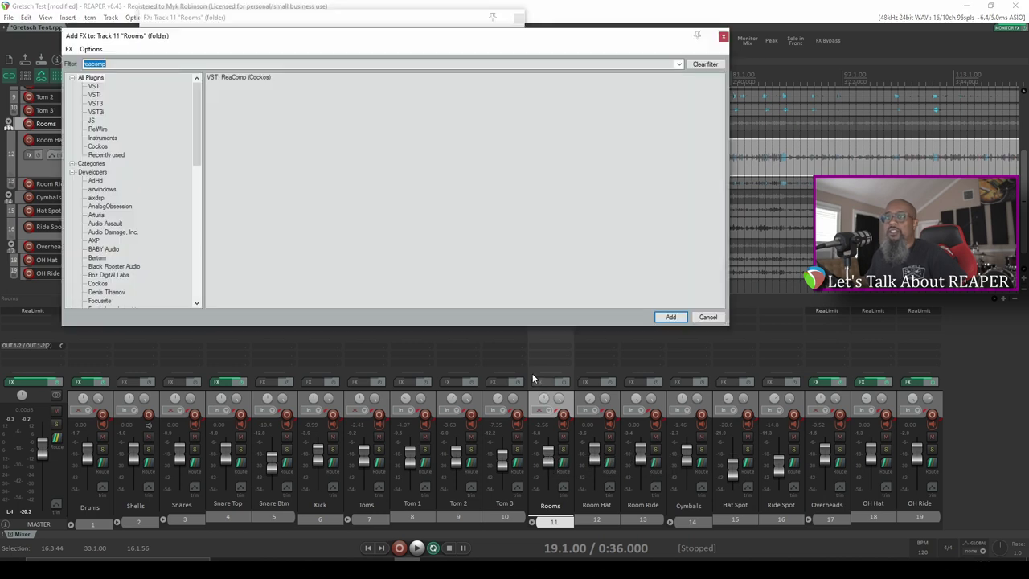
pyautogui.doubleClick(238, 78)
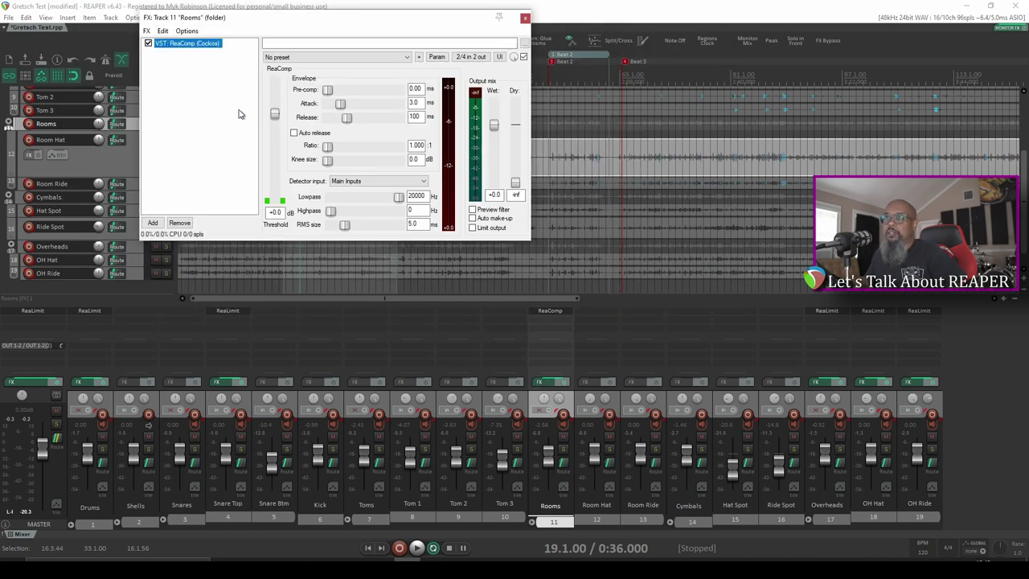
pyautogui.moveTo(345, 227); pyautogui.dragTo(324, 227)
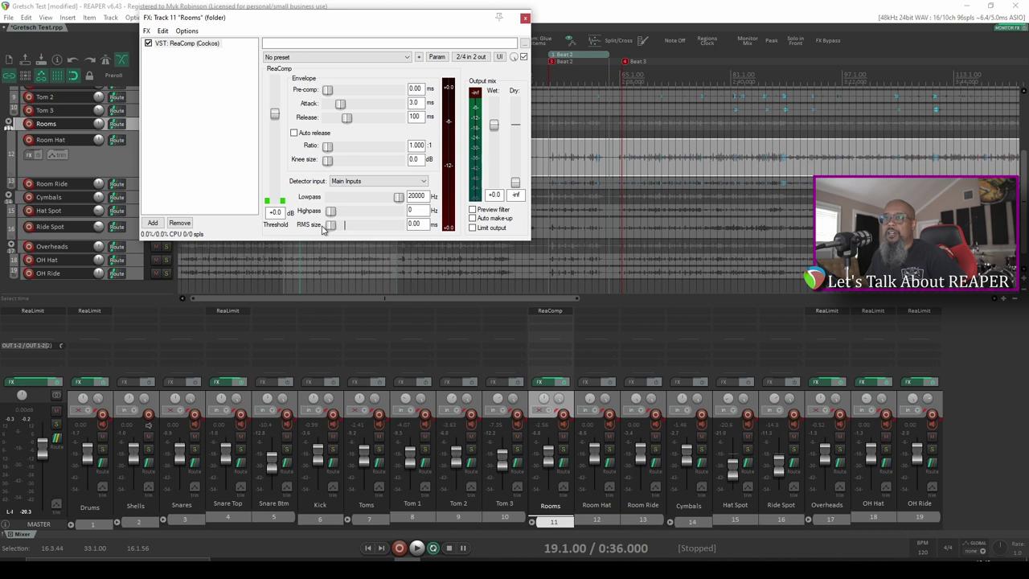
# Solo Rooms and set ReaComp attack 10.7 ms, release 753 ms, ratio 6.8:1.
pyautogui.click(573, 461)
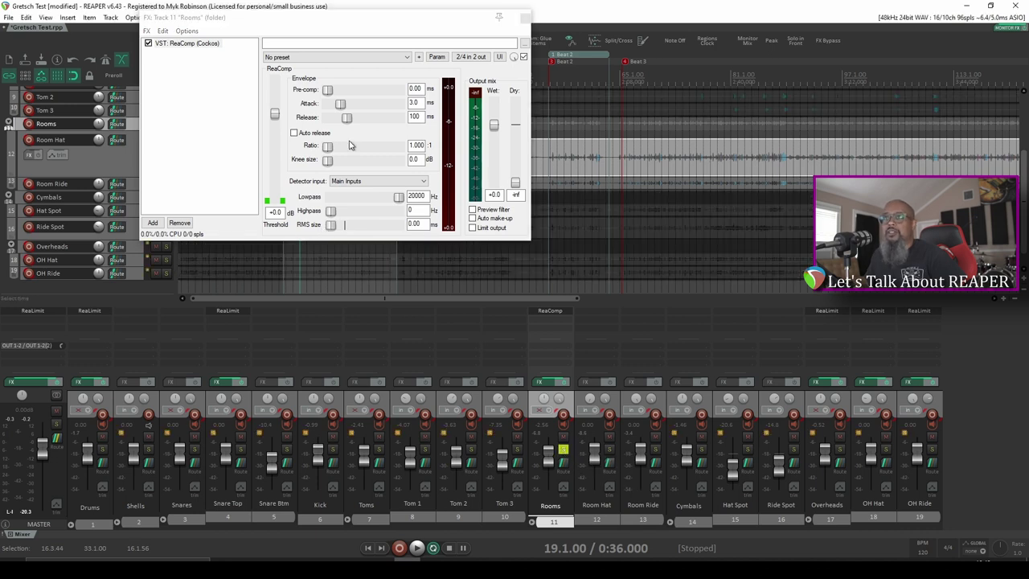
pyautogui.click(343, 108)
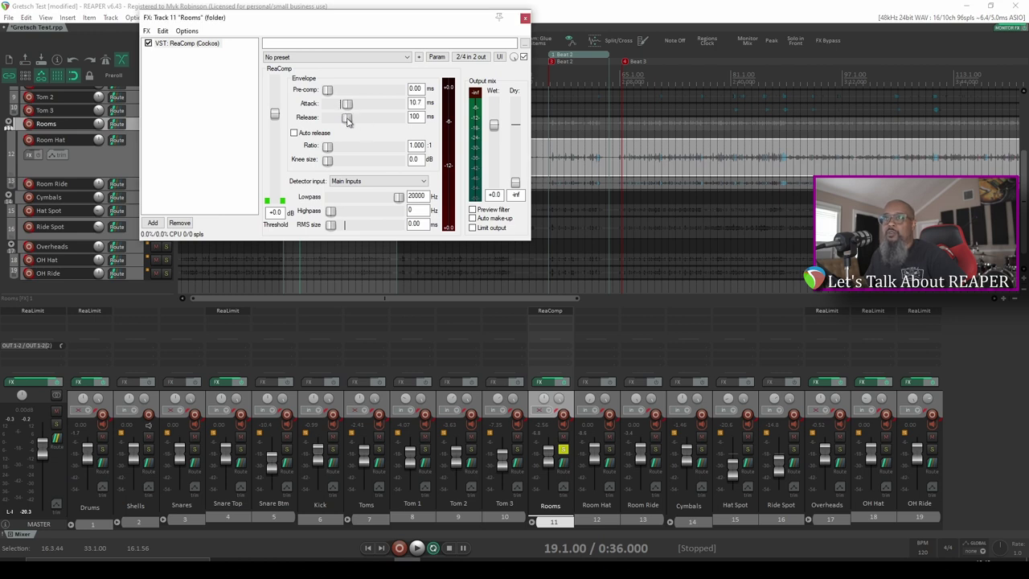
pyautogui.moveTo(349, 119); pyautogui.dragTo(364, 121)
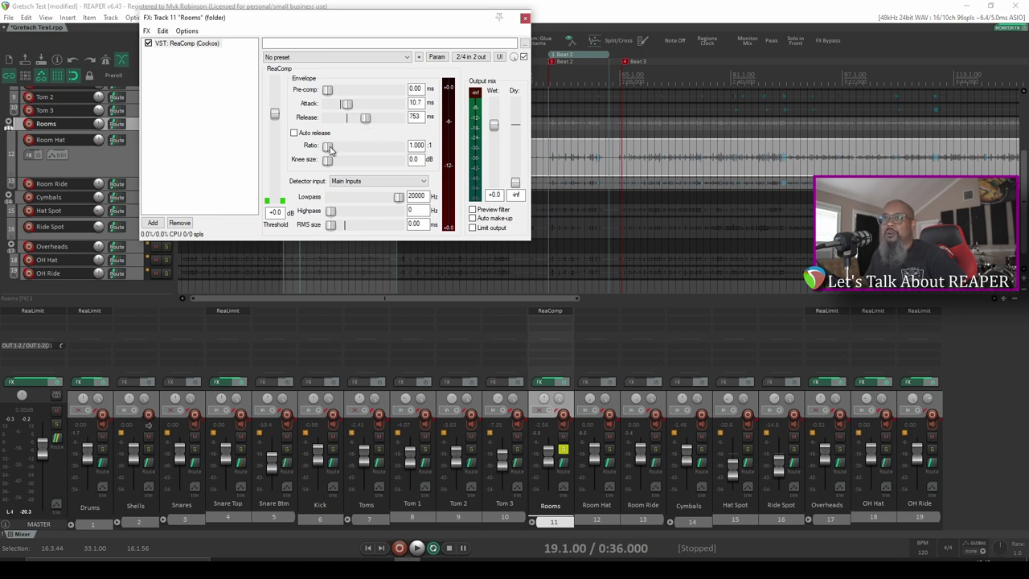
pyautogui.moveTo(329, 150); pyautogui.dragTo(363, 146)
pyautogui.press('space')
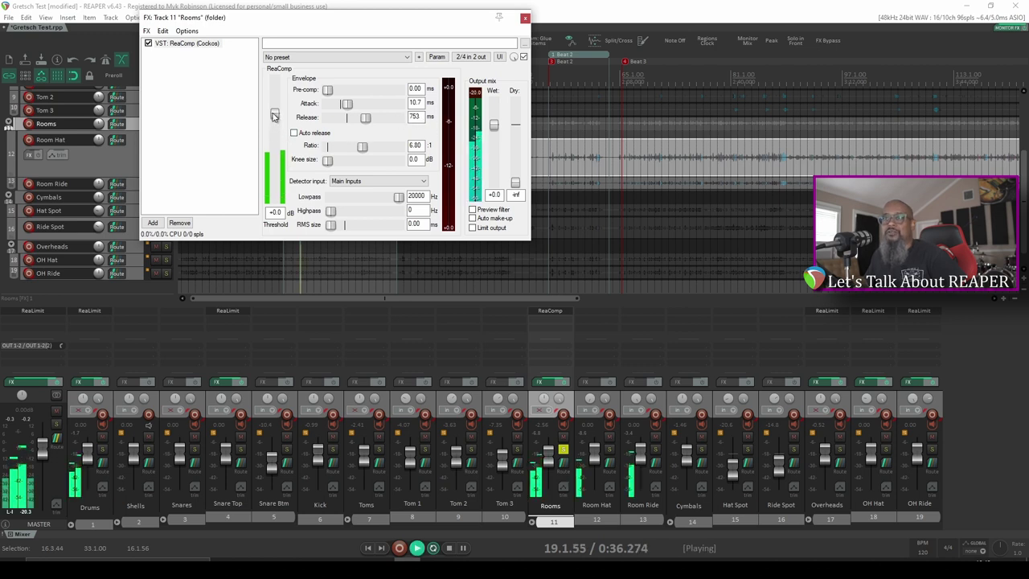
# Lower the ReaComp threshold to about -24 dB and shorten release to 20 ms while auditioning.
pyautogui.moveTo(274, 113); pyautogui.dragTo(276, 162)
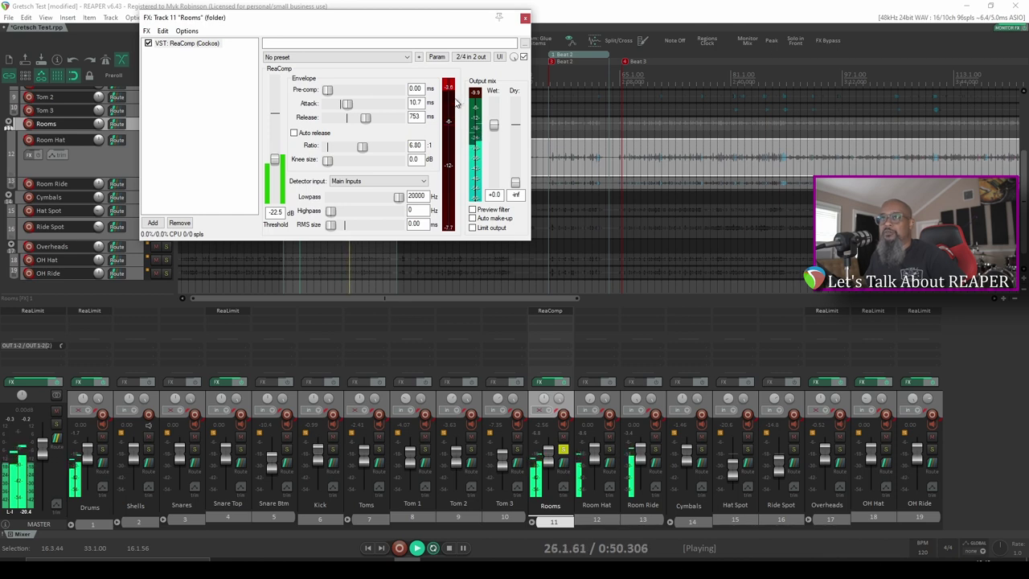
pyautogui.press('space')
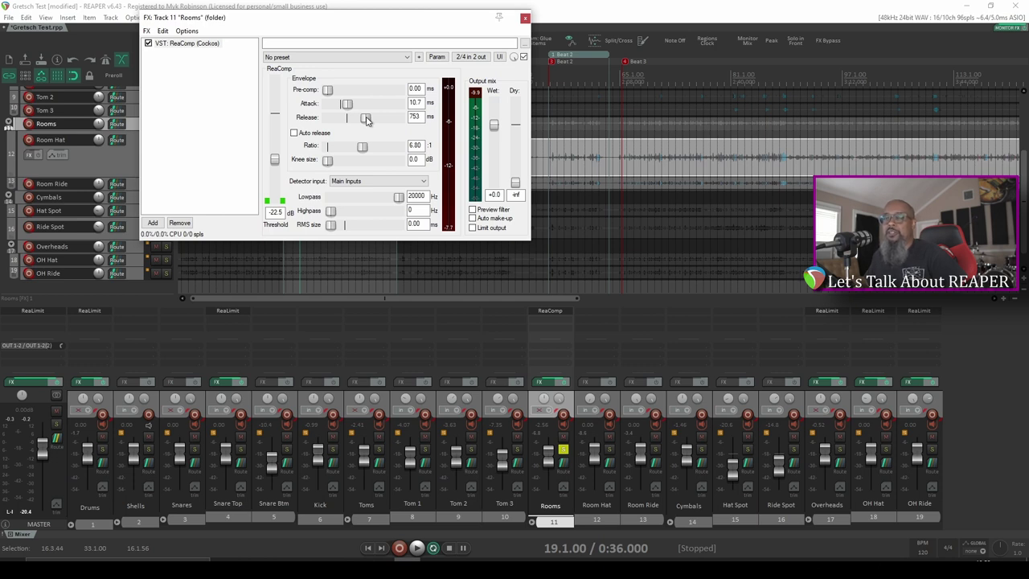
pyautogui.press('space')
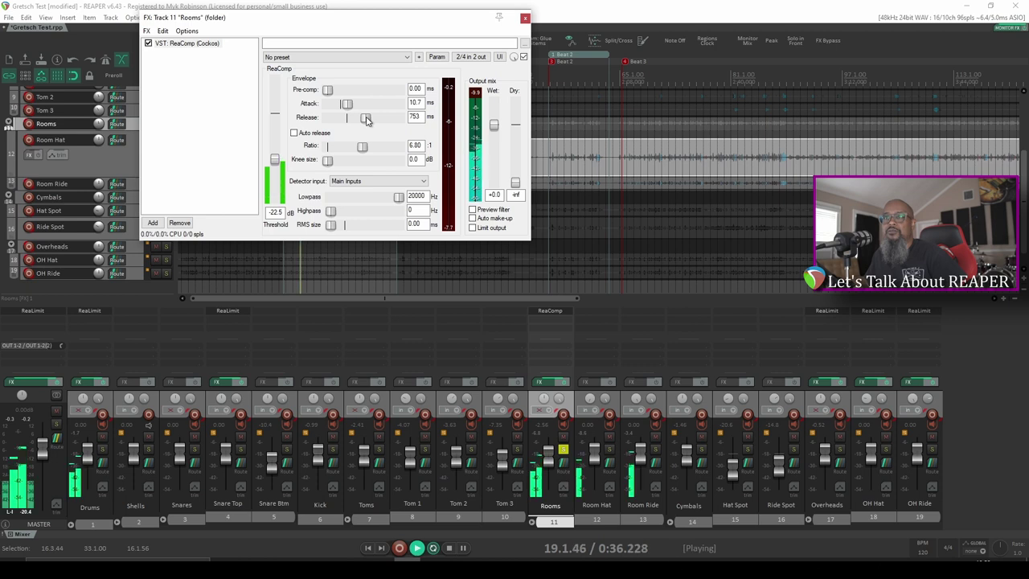
pyautogui.moveTo(366, 118); pyautogui.dragTo(339, 134)
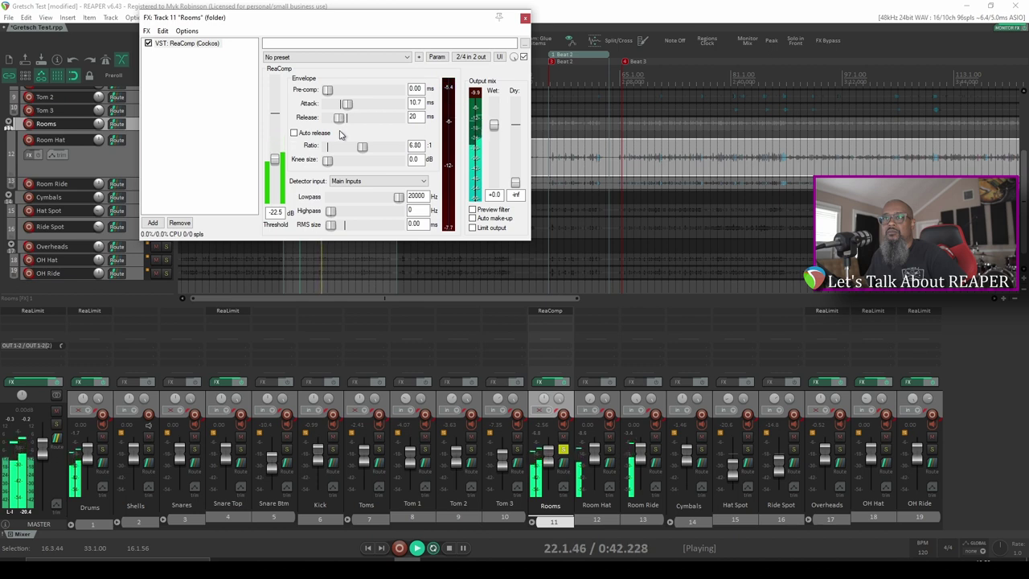
pyautogui.press('space')
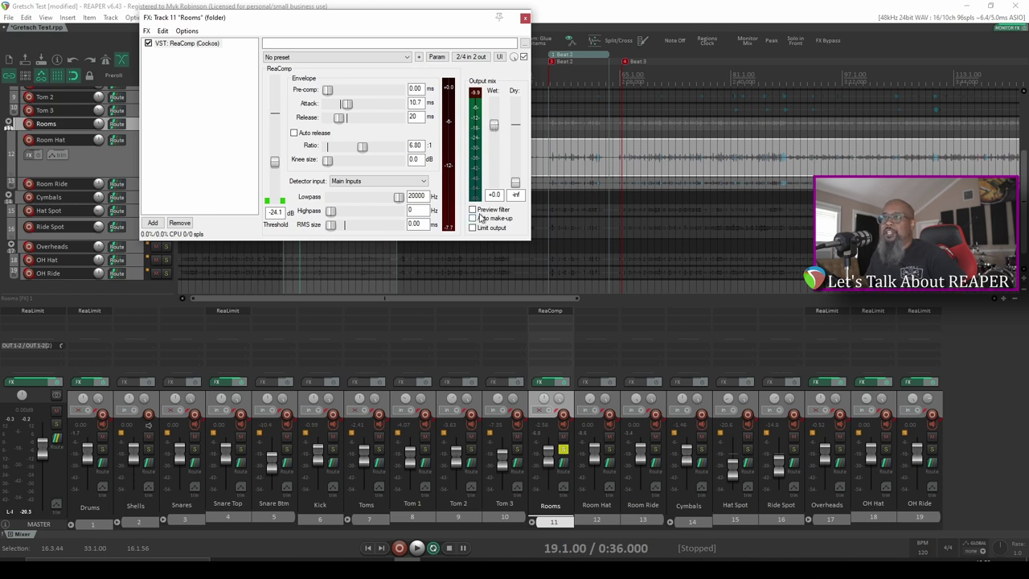
pyautogui.press('space')
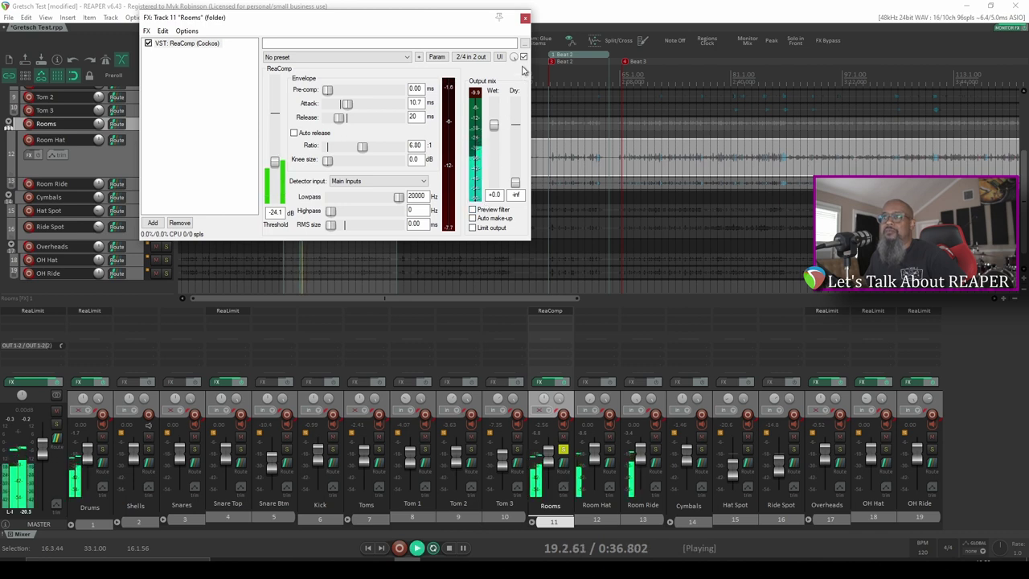
# Compare ReaComp bypassed and active, then set wet -3.5 dB, release 17 ms, threshold -25.4 dB.
pyautogui.click(523, 57)
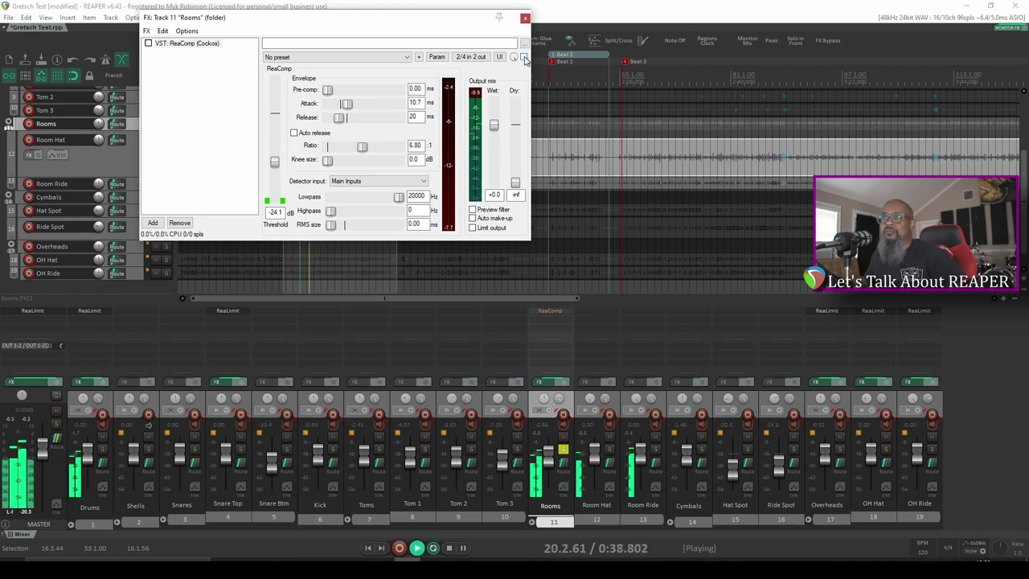
pyautogui.click(524, 57)
pyautogui.moveTo(494, 126); pyautogui.dragTo(494, 118)
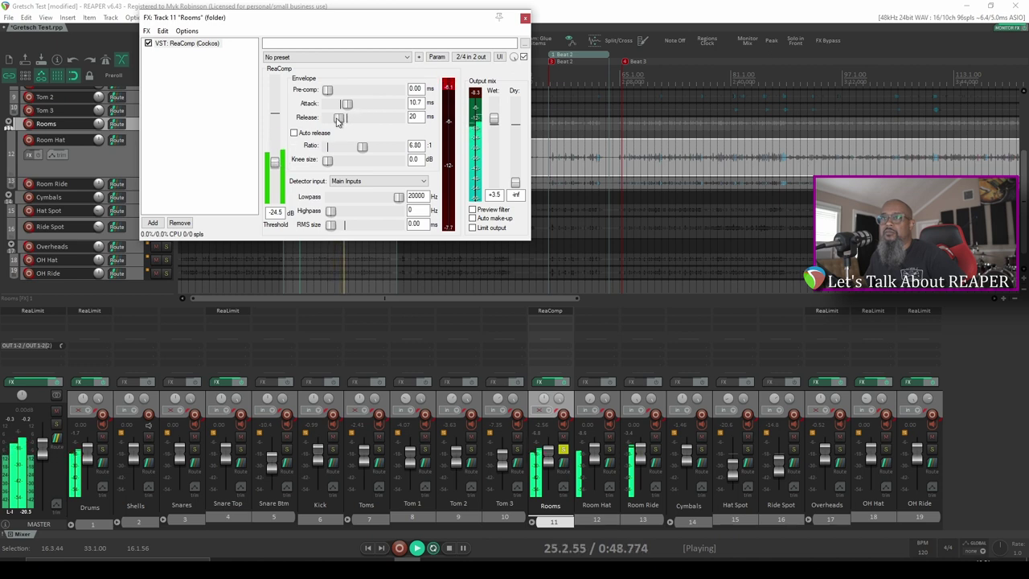
pyautogui.scroll(-3, 337, 121)
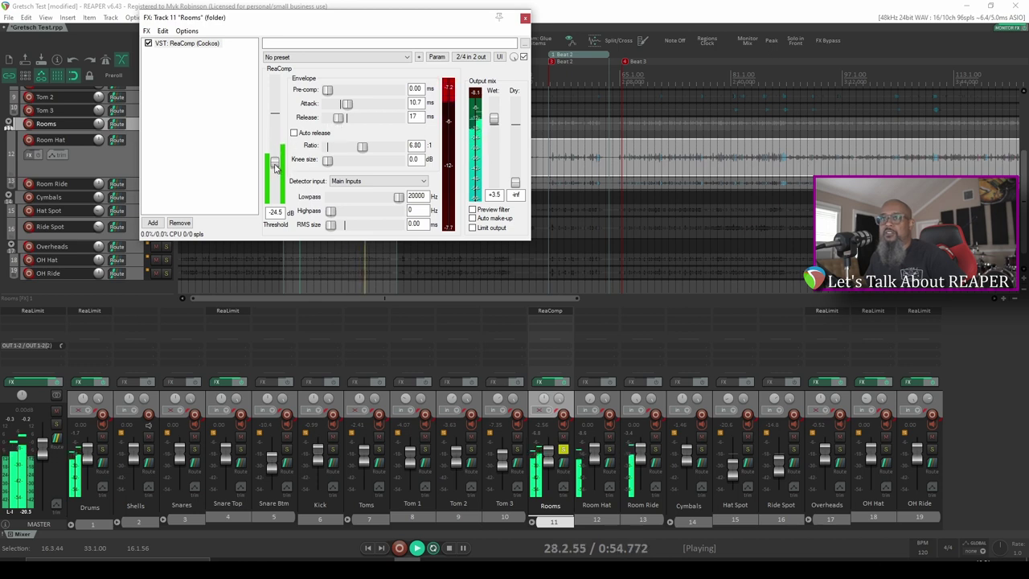
pyautogui.scroll(-1, 276, 165)
pyautogui.press('space')
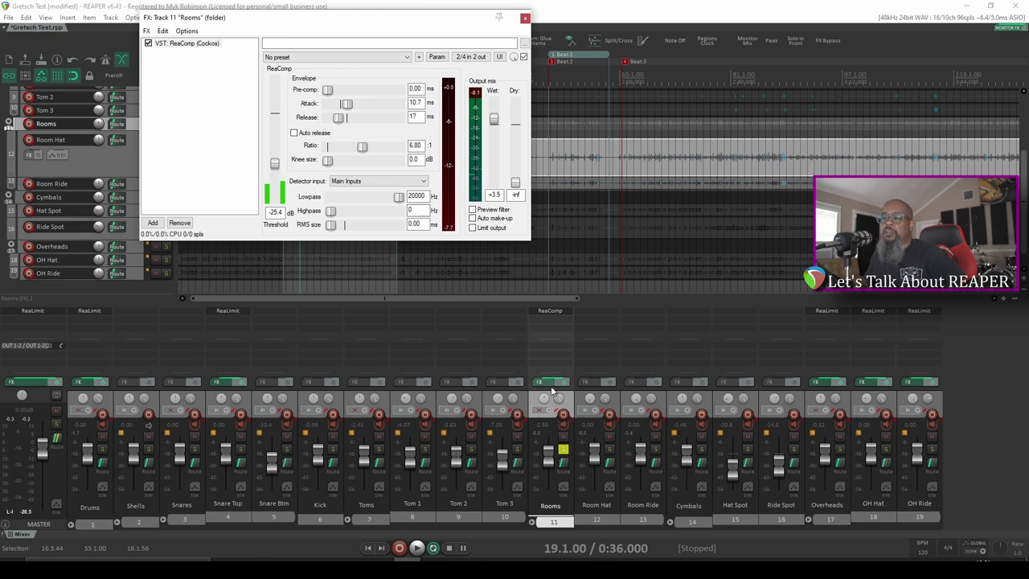
# Unsolo Rooms and raise its fader from silence to about -5.5 dB during playback.
pyautogui.click(565, 451)
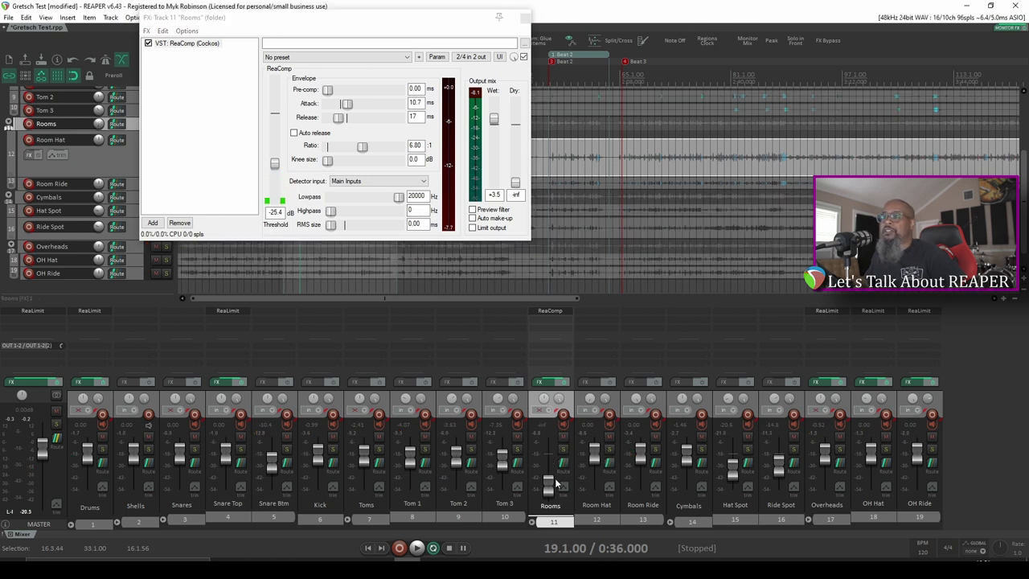
pyautogui.moveTo(548, 486)
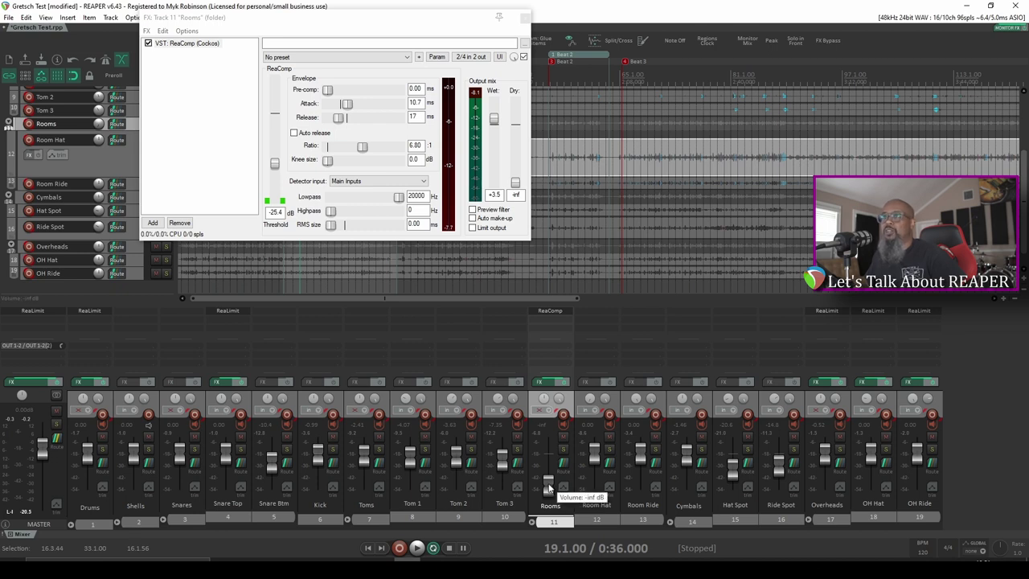
pyautogui.press('space')
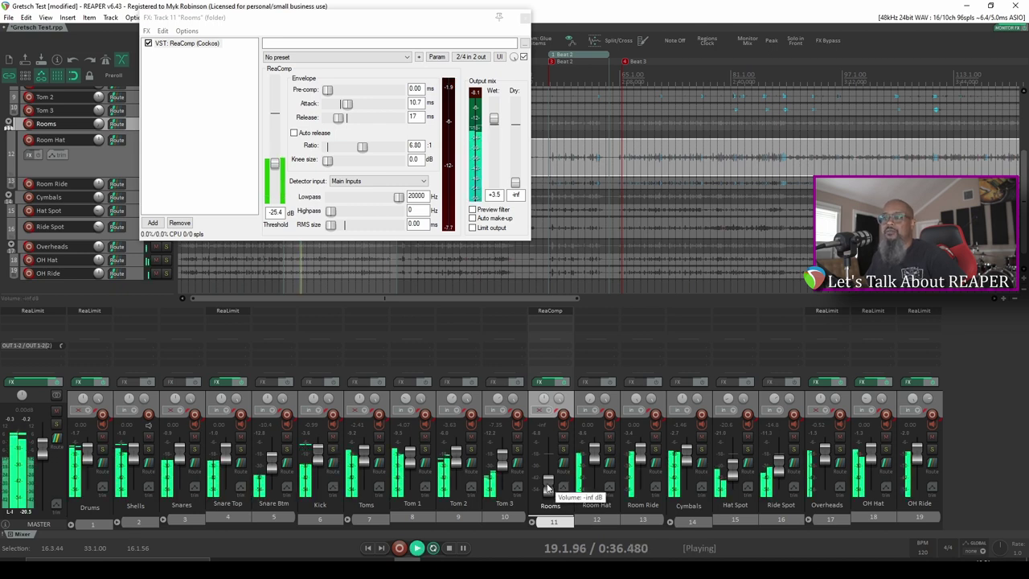
pyautogui.scroll(1, 546, 488)
pyautogui.moveTo(547, 488); pyautogui.dragTo(545, 464)
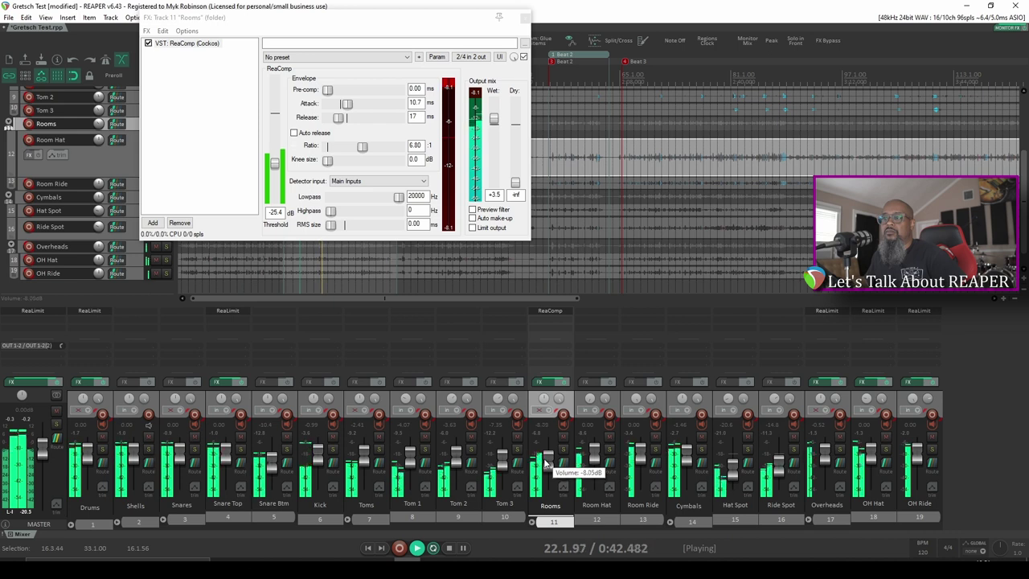
pyautogui.moveTo(545, 464); pyautogui.dragTo(545, 463)
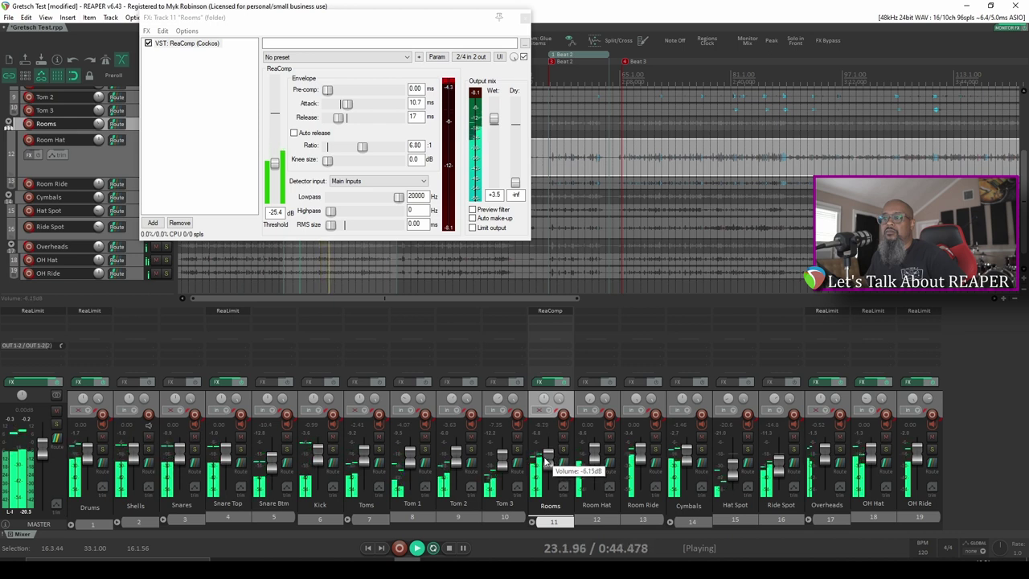
pyautogui.moveTo(545, 462); pyautogui.dragTo(545, 460)
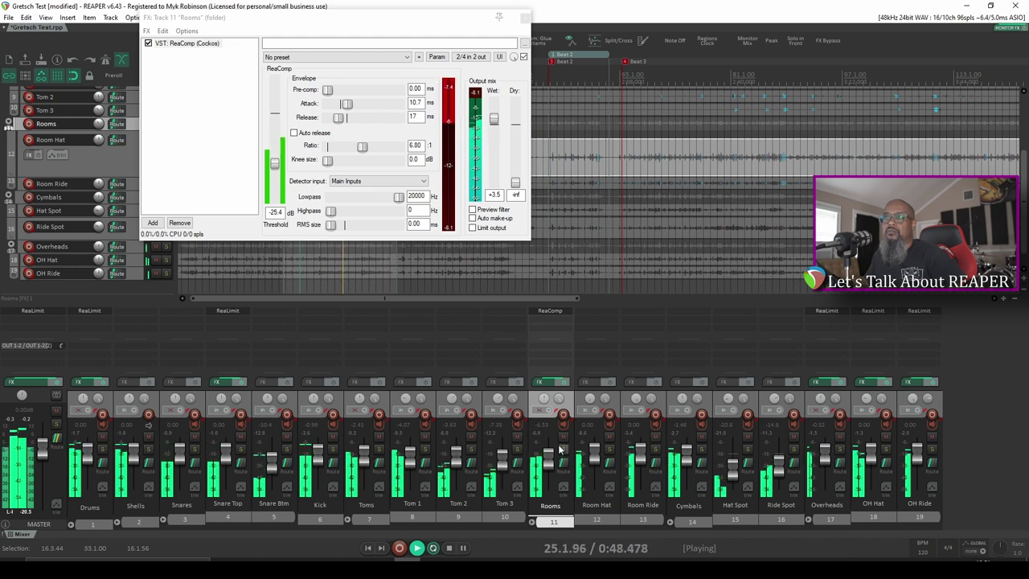
# Mute and unmute Rooms to compare, stop playback, and close the ReaComp window.
pyautogui.click(564, 436)
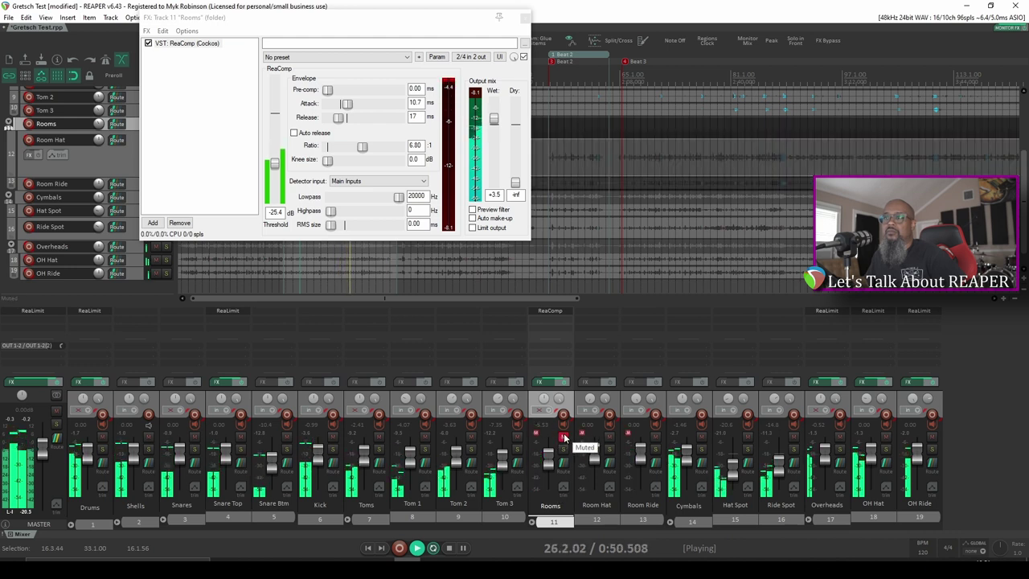
pyautogui.click(564, 436)
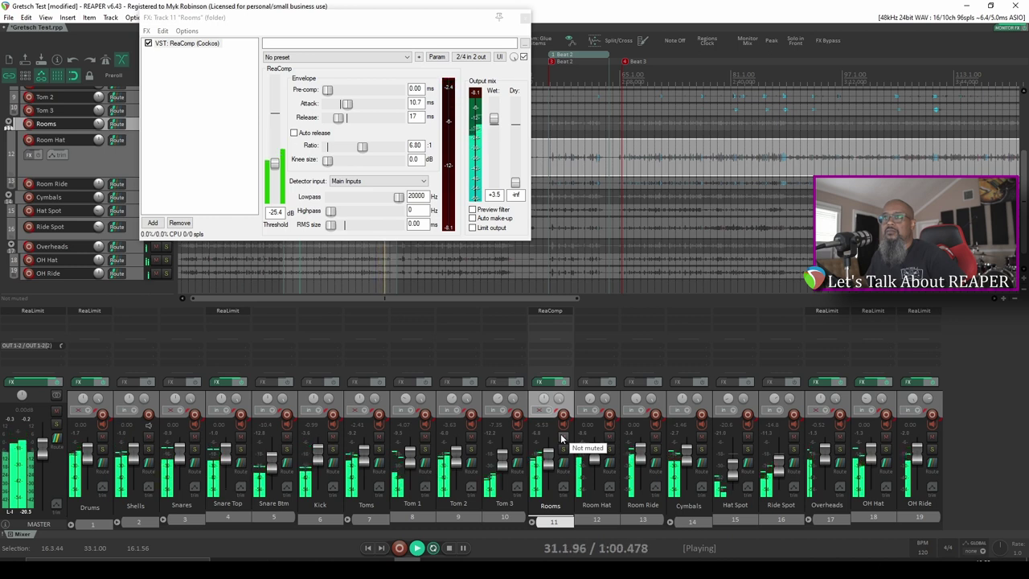
pyautogui.press('space')
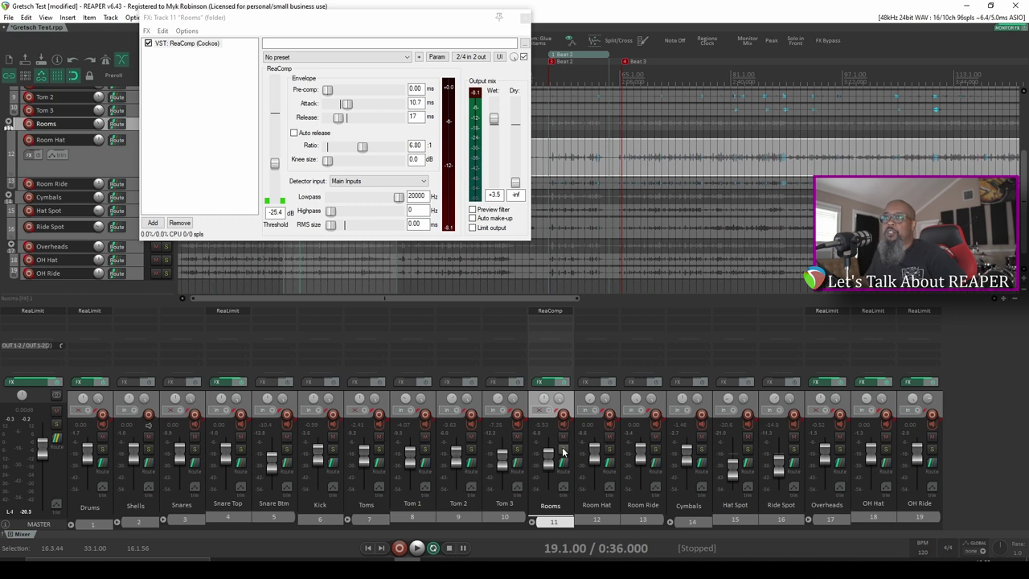
pyautogui.press('Escape')
# Mute Rooms, add track 20 named 'Fake Room', and send the Drums folder to it.
pyautogui.click(563, 436)
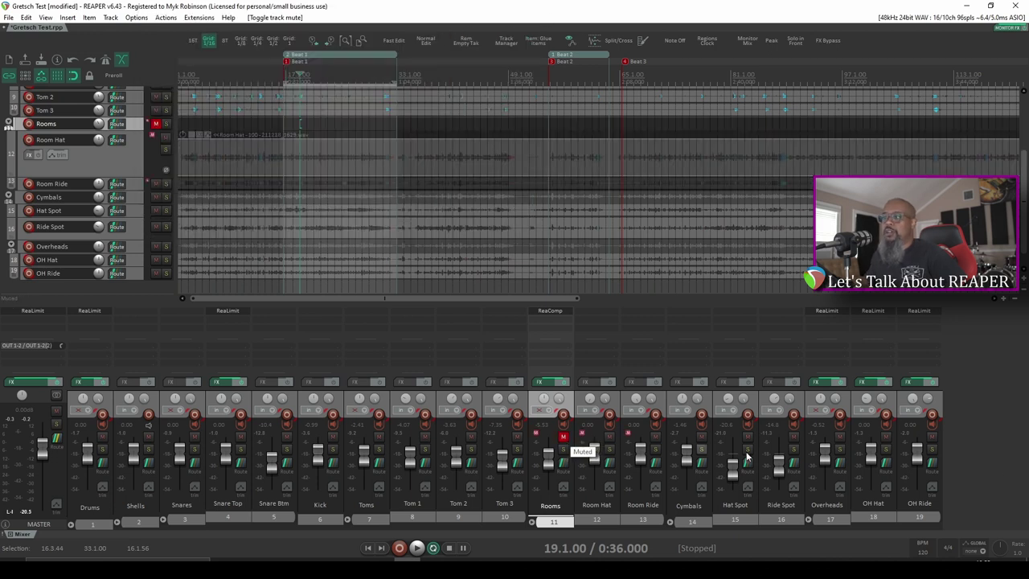
pyautogui.doubleClick(995, 476)
pyautogui.doubleClick(974, 517)
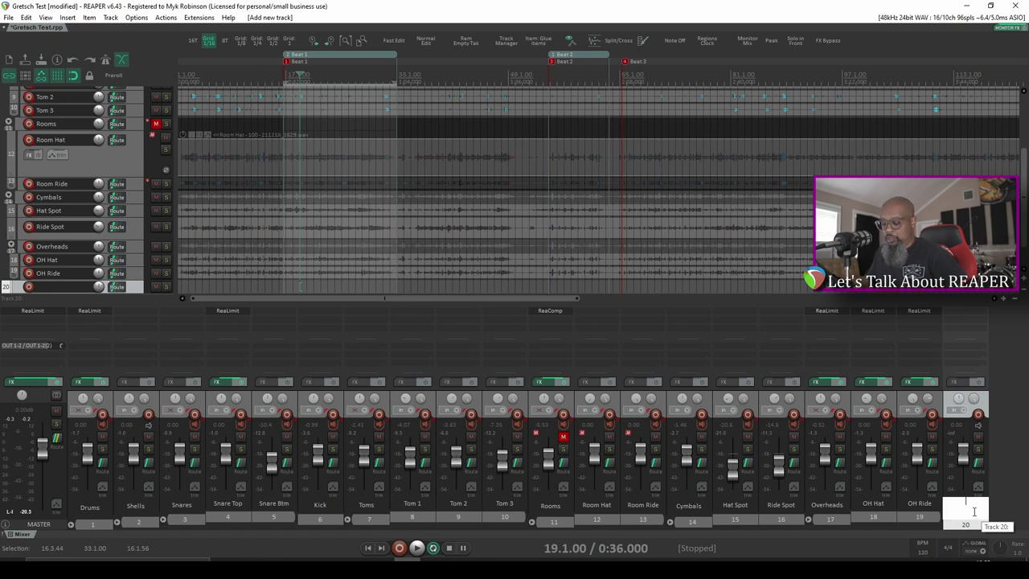
pyautogui.write('Fake Room')
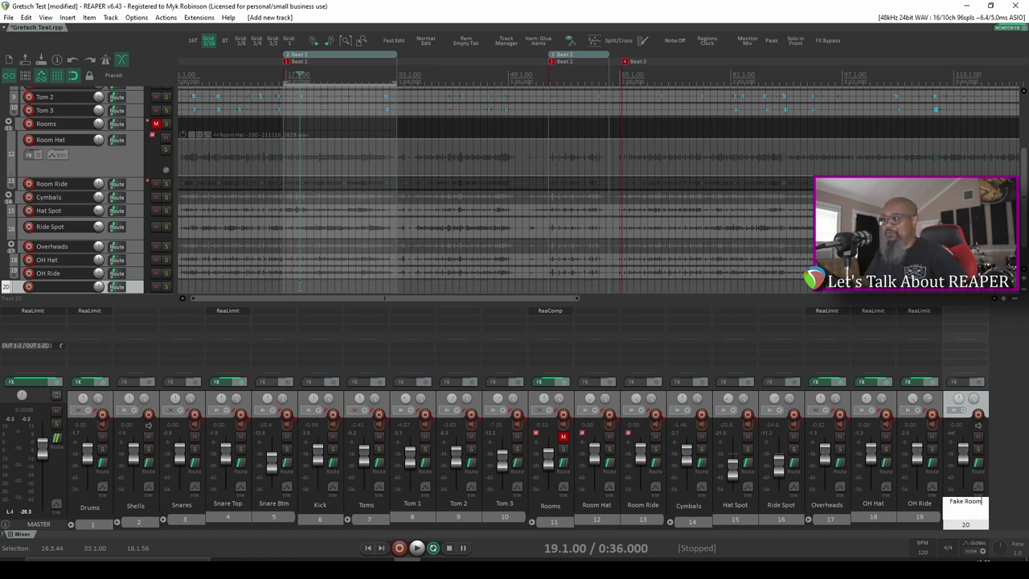
pyautogui.press('Return')
pyautogui.click(89, 508)
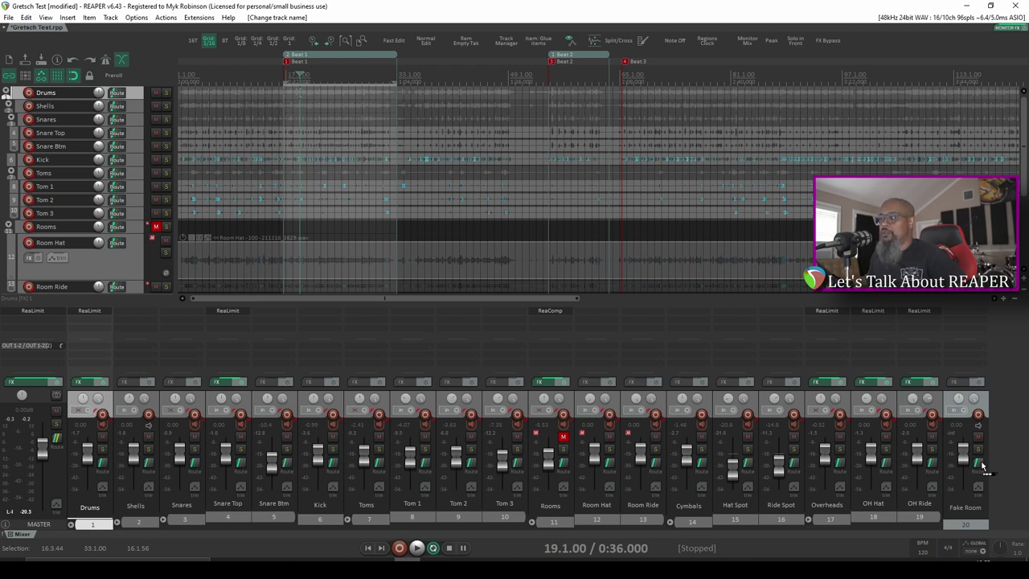
pyautogui.moveTo(982, 466); pyautogui.dragTo(982, 467)
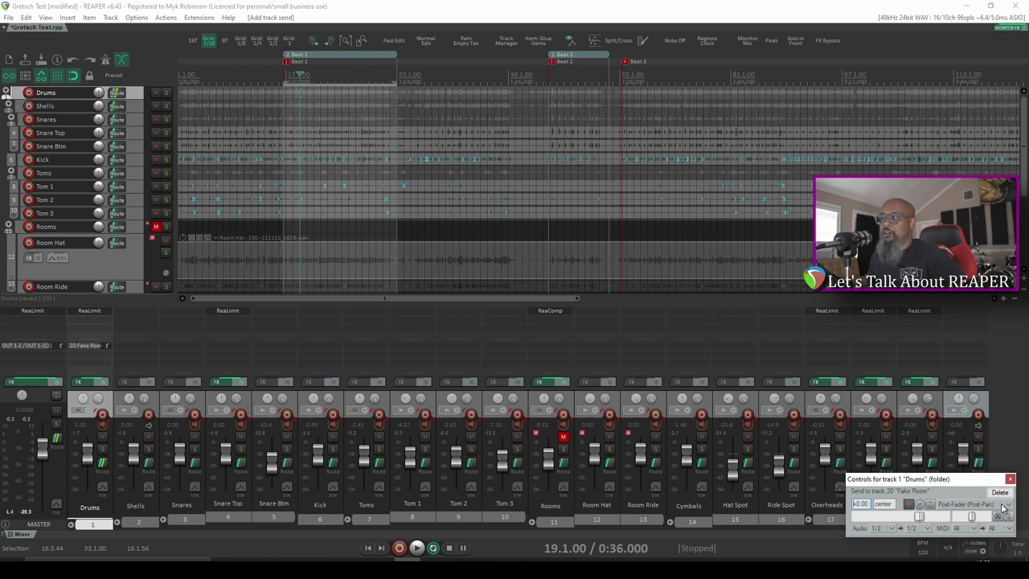
# Close the Drums send controls and load ReaVerbate onto Fake Room using the 'verb' filter.
pyautogui.click(1011, 479)
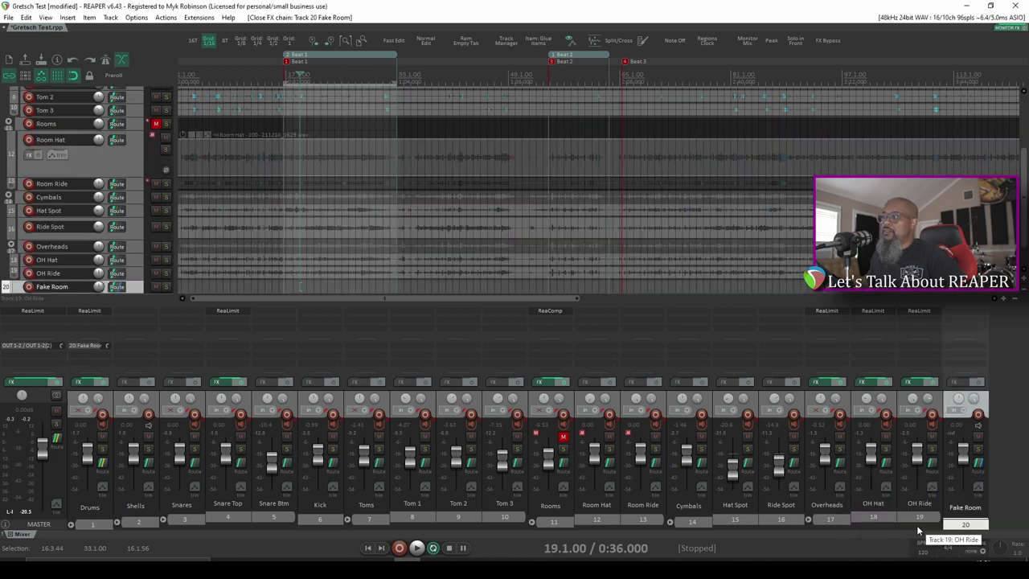
pyautogui.click(957, 383)
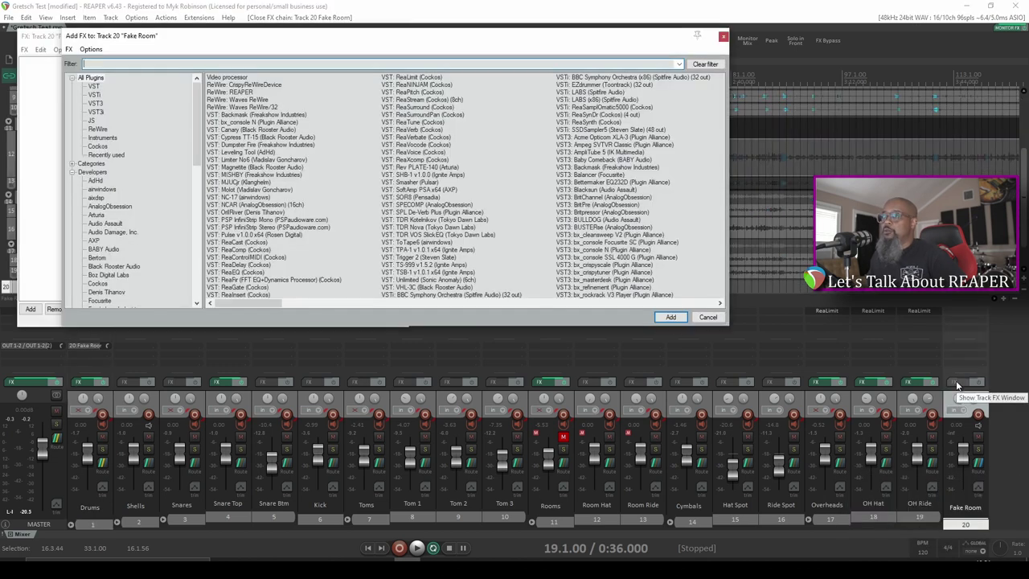
pyautogui.write('viber')
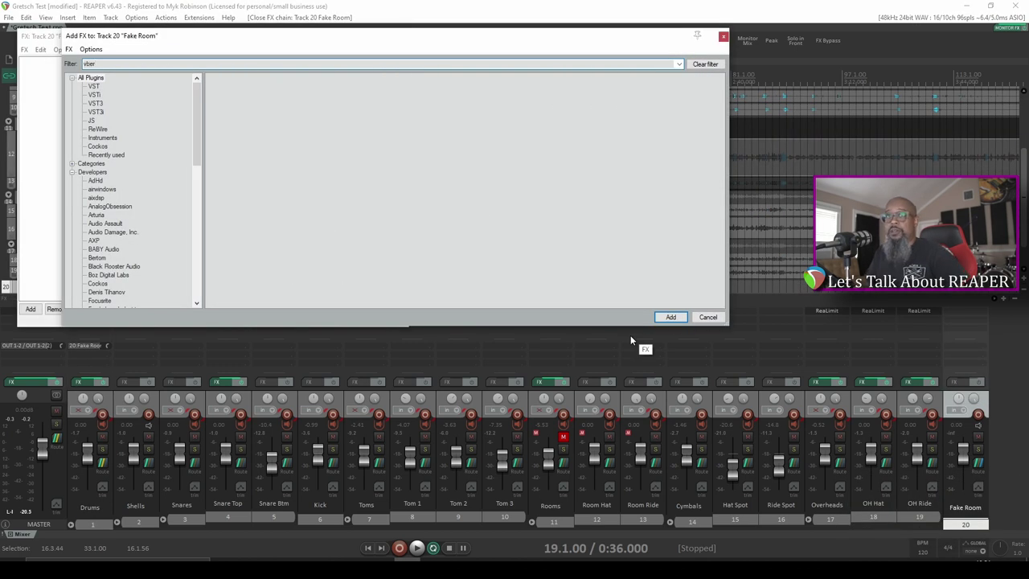
pyautogui.press('BackSpace')
pyautogui.press('BackSpace')
pyautogui.press('BackSpace')
pyautogui.write('erb')
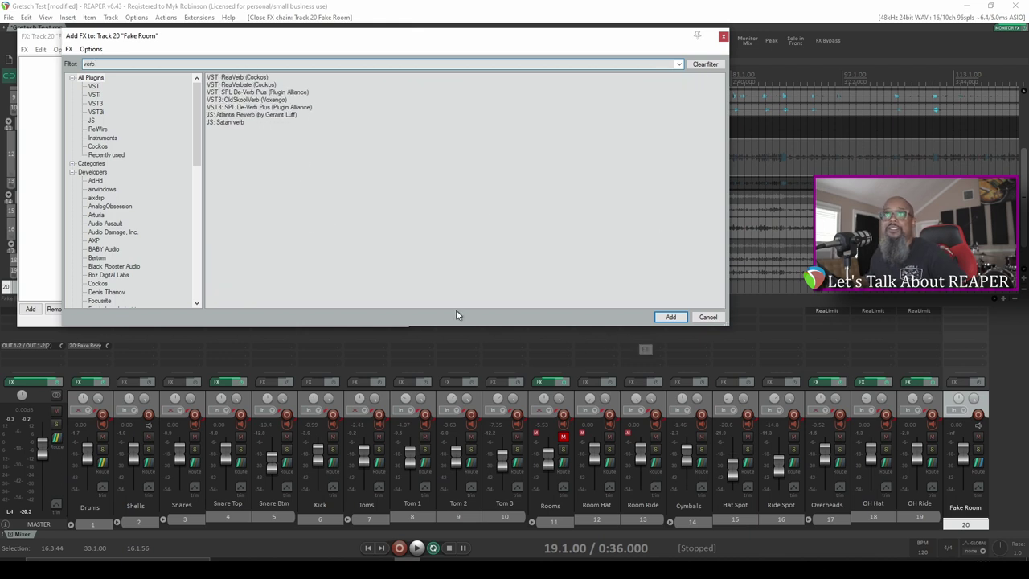
pyautogui.doubleClick(231, 86)
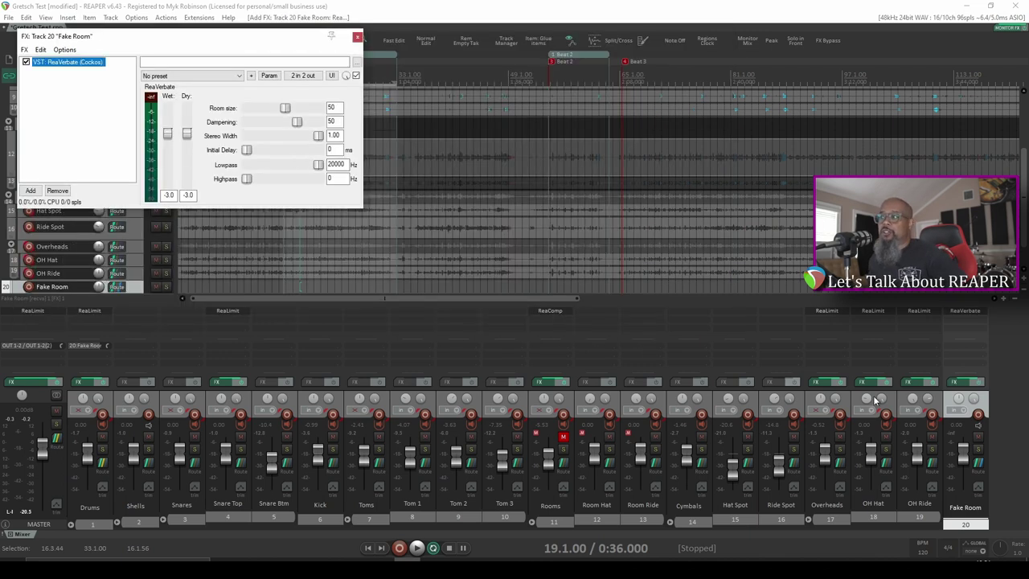
# Solo Fake Room and reset ReaVerbate's wet level to 0 dB while auditioning.
pyautogui.click(978, 450)
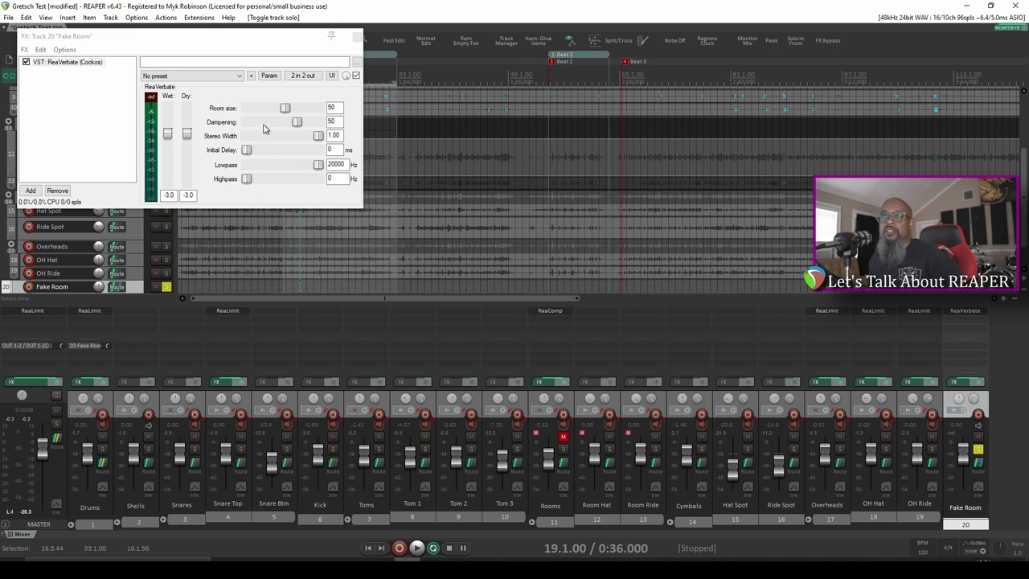
pyautogui.press('space')
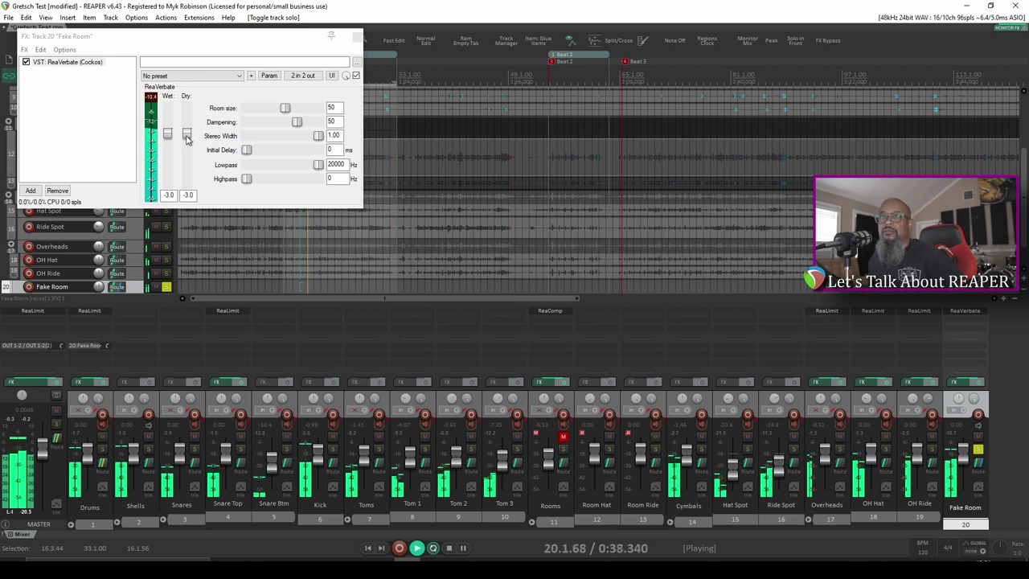
pyautogui.press('space')
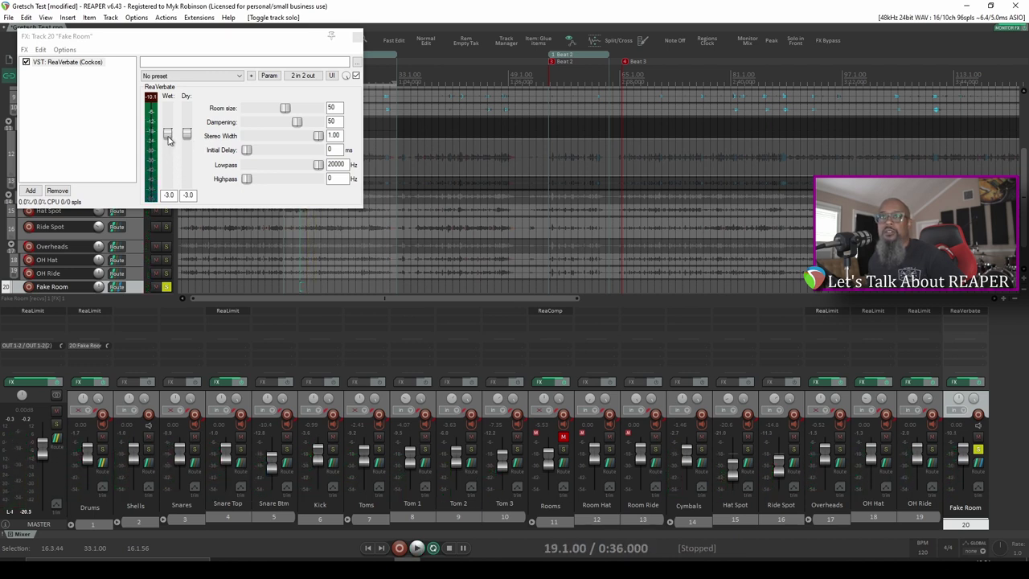
pyautogui.doubleClick(168, 134)
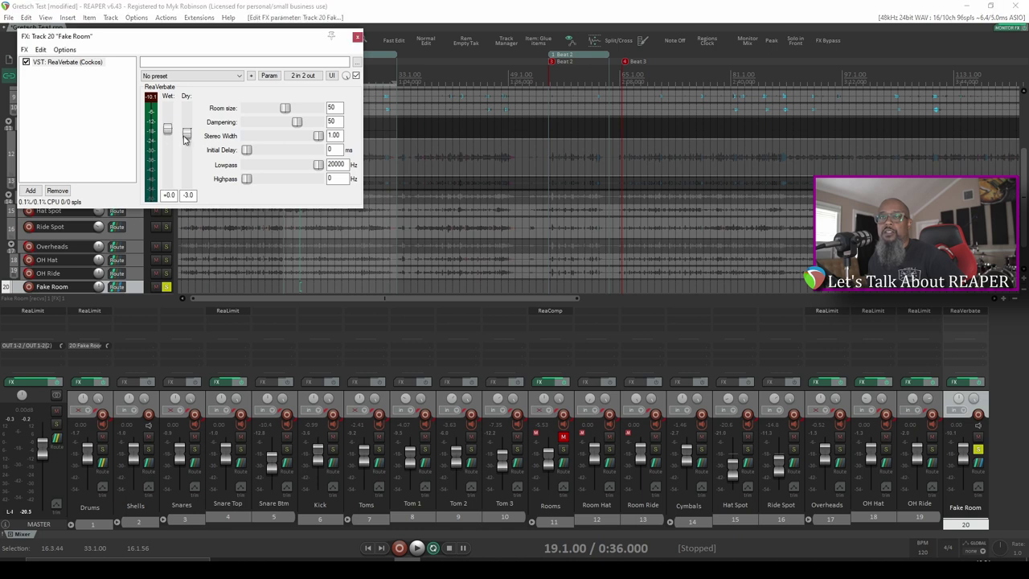
pyautogui.press('space')
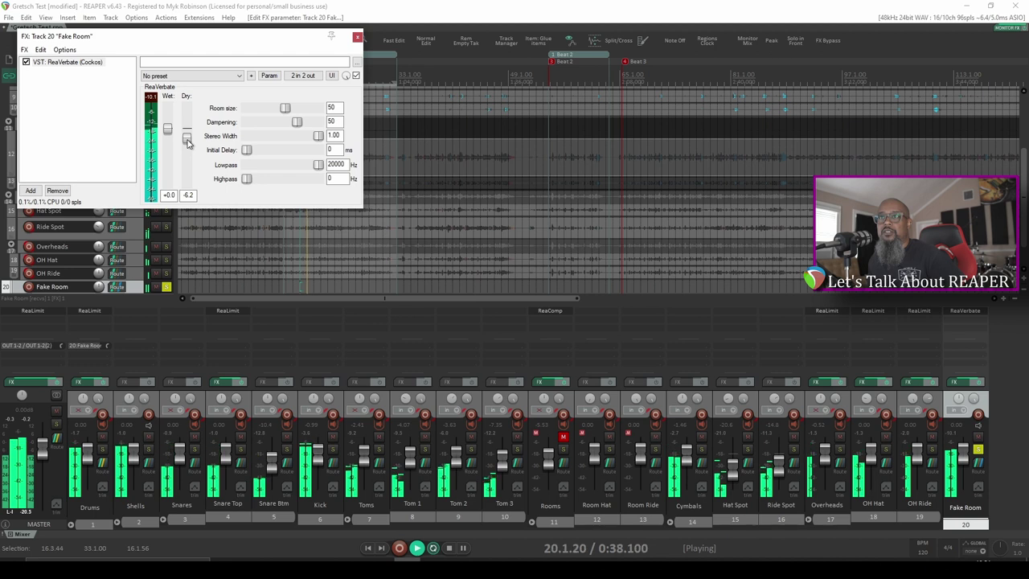
pyautogui.press('space')
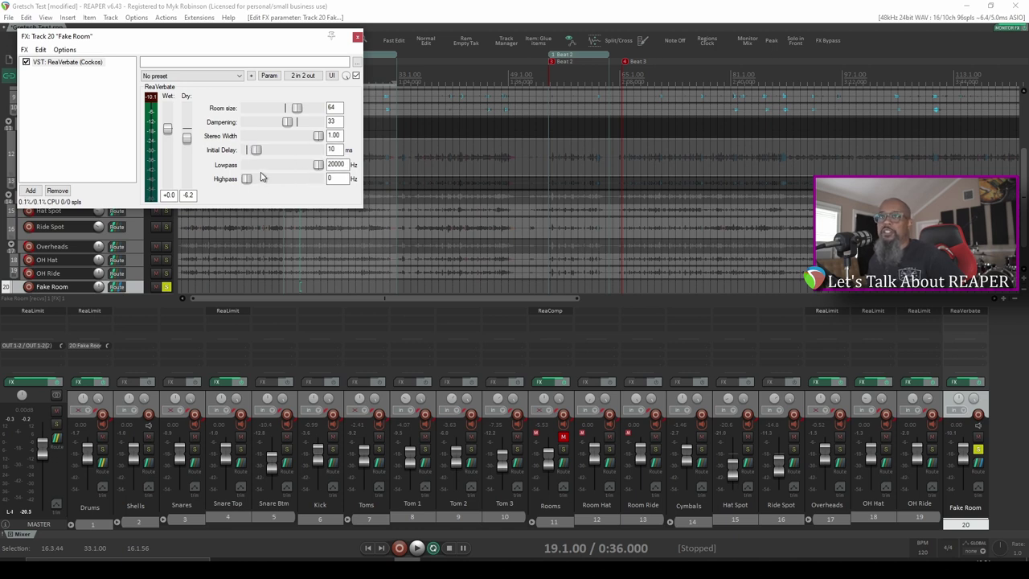
# Adjust ReaVerbate dampening to about 59 during another listening pass.
pyautogui.press('space')
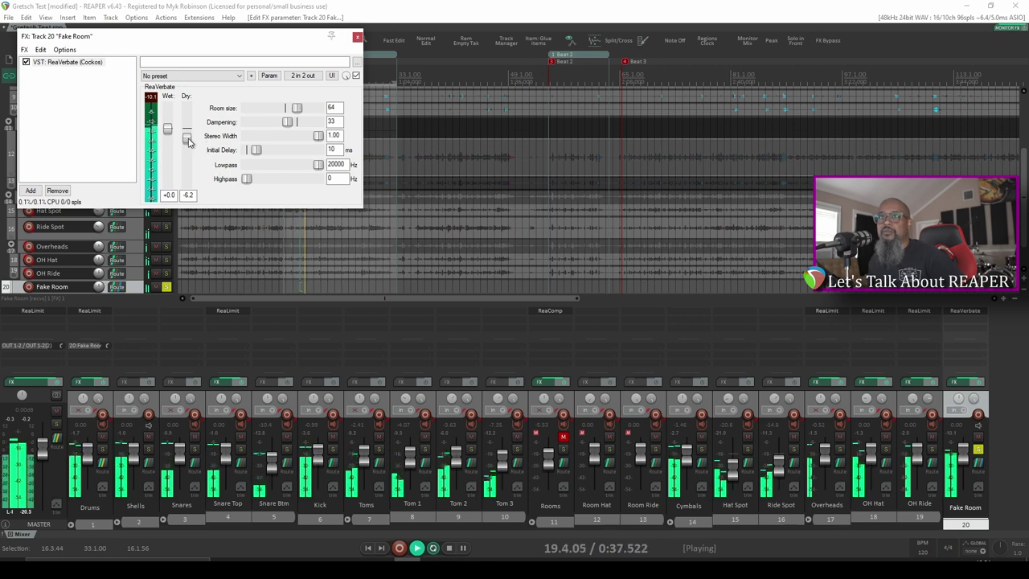
pyautogui.moveTo(287, 122)
pyautogui.mouseDown()
pyautogui.moveTo(256, 123)
pyautogui.moveTo(299, 124)
pyautogui.moveTo(283, 110)
pyautogui.mouseUp()
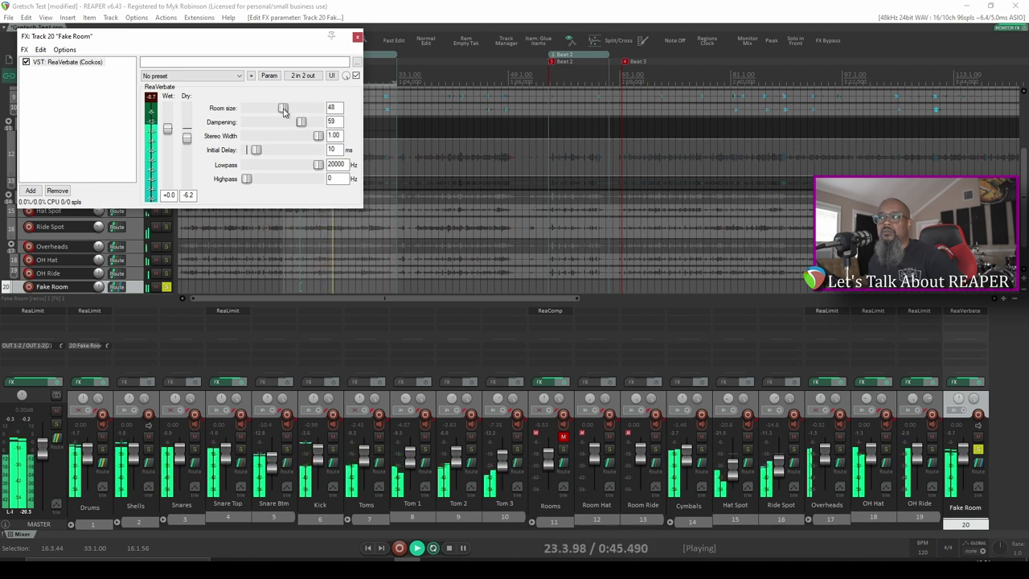
pyautogui.press('space')
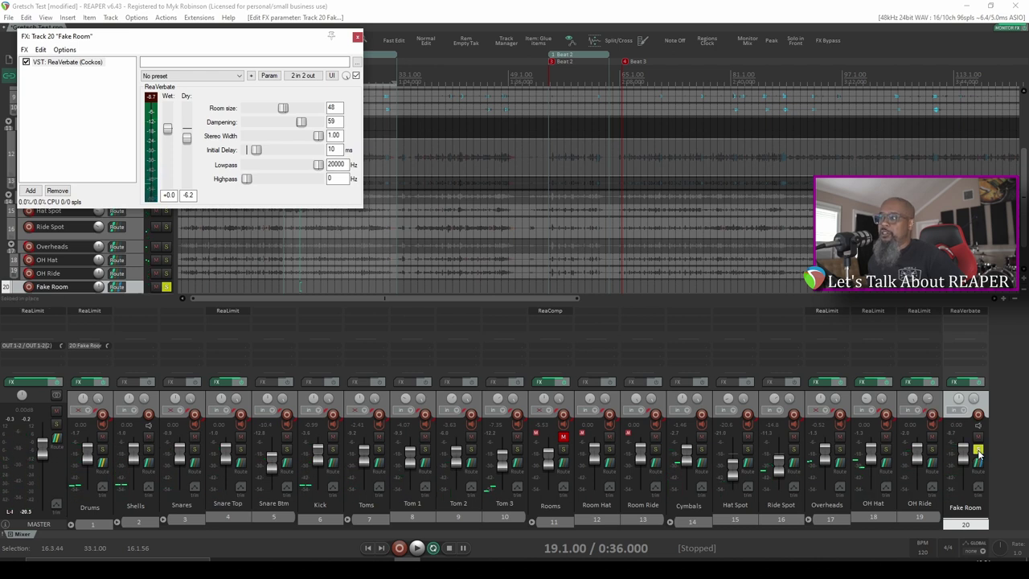
# Re-balance the Fake Room fader from silence during playback, then solo the Fake Room track.
pyautogui.moveTo(964, 455); pyautogui.dragTo(965, 516)
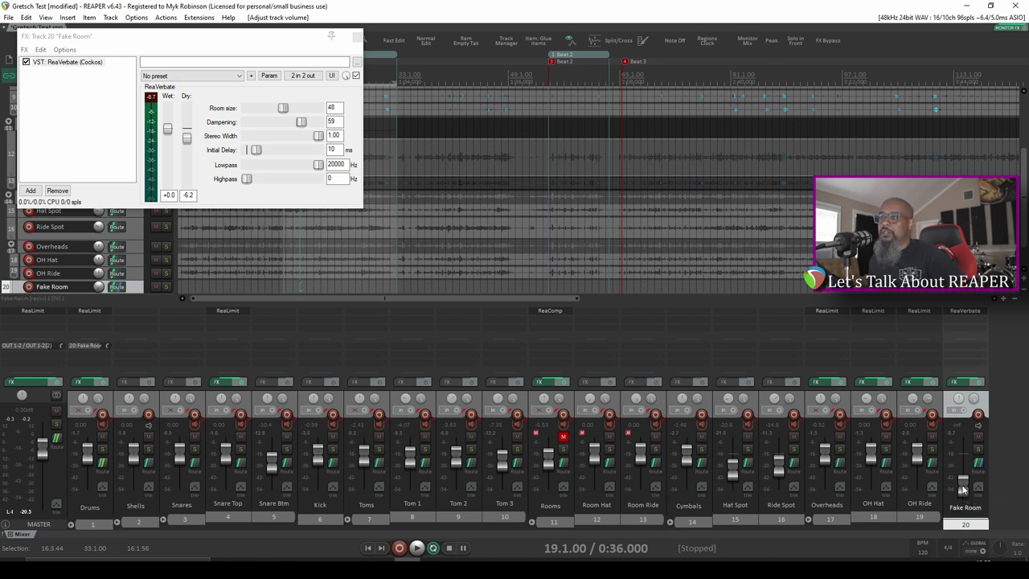
pyautogui.press('space')
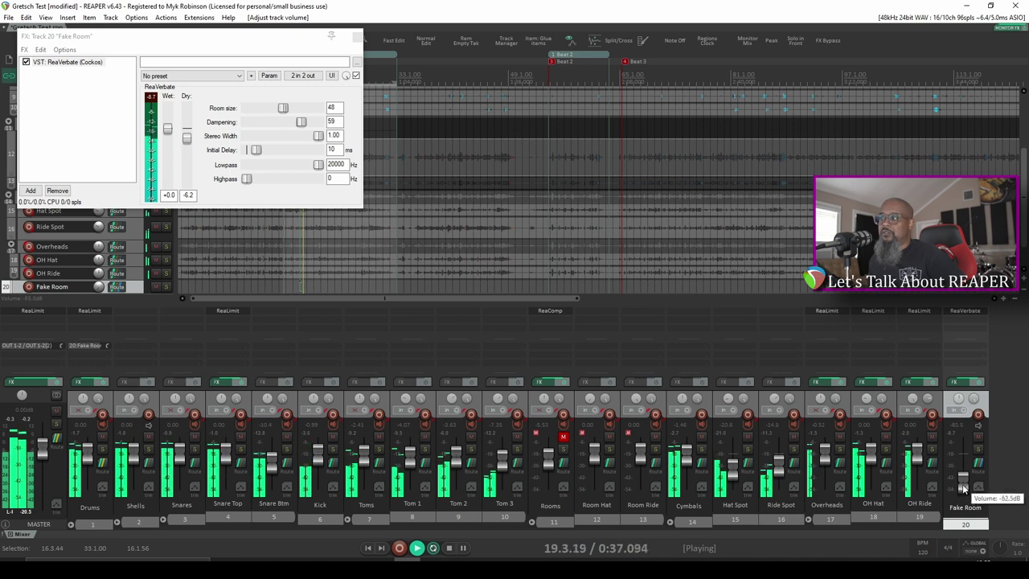
pyautogui.moveTo(962, 487); pyautogui.dragTo(962, 464)
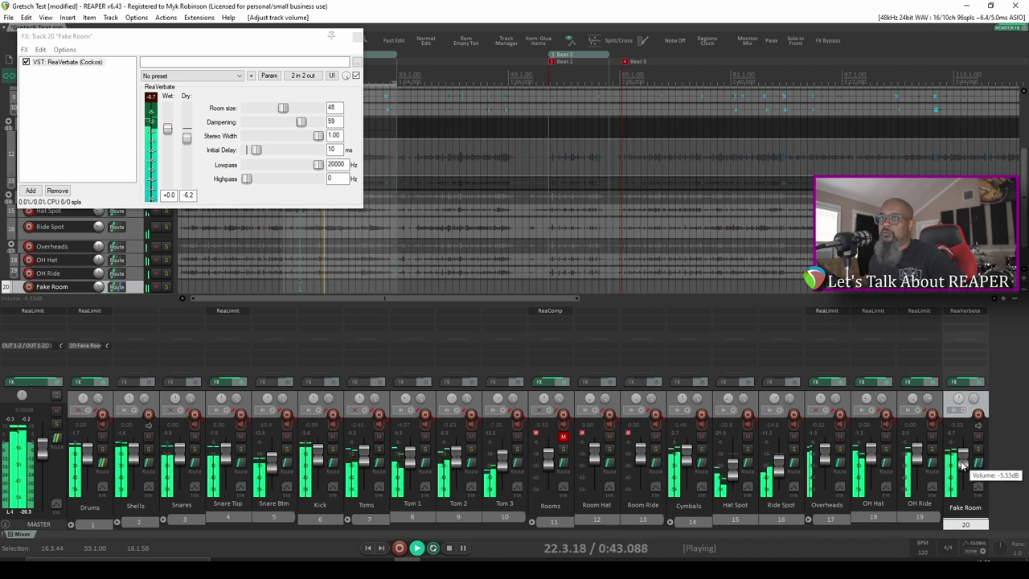
pyautogui.moveTo(963, 464); pyautogui.dragTo(961, 464)
pyautogui.press('space')
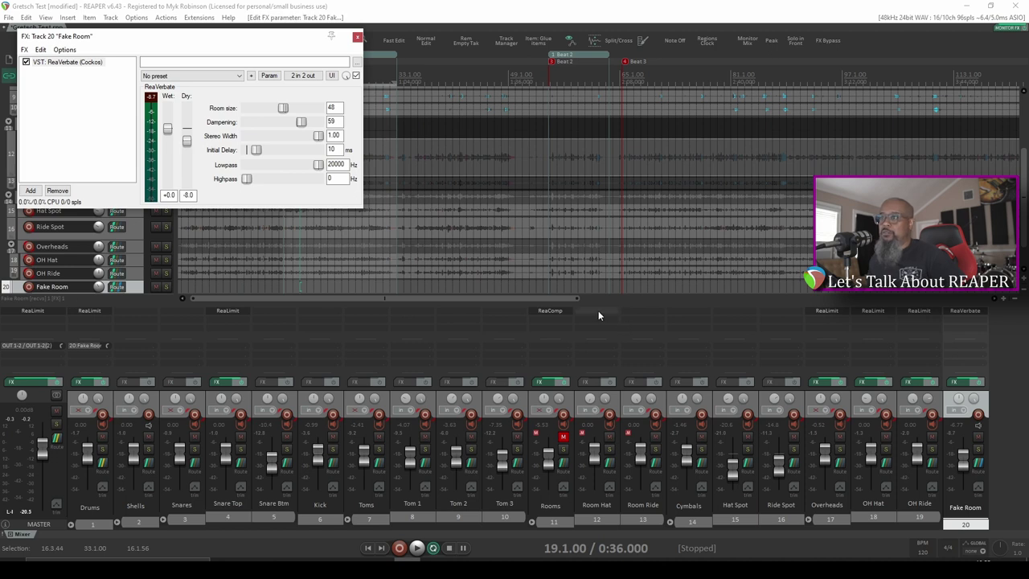
pyautogui.click(977, 450)
# Add ReaComp after ReaVerbate on Fake Room, shorten its RMS size and lower the threshold.
pyautogui.doubleClick(952, 320)
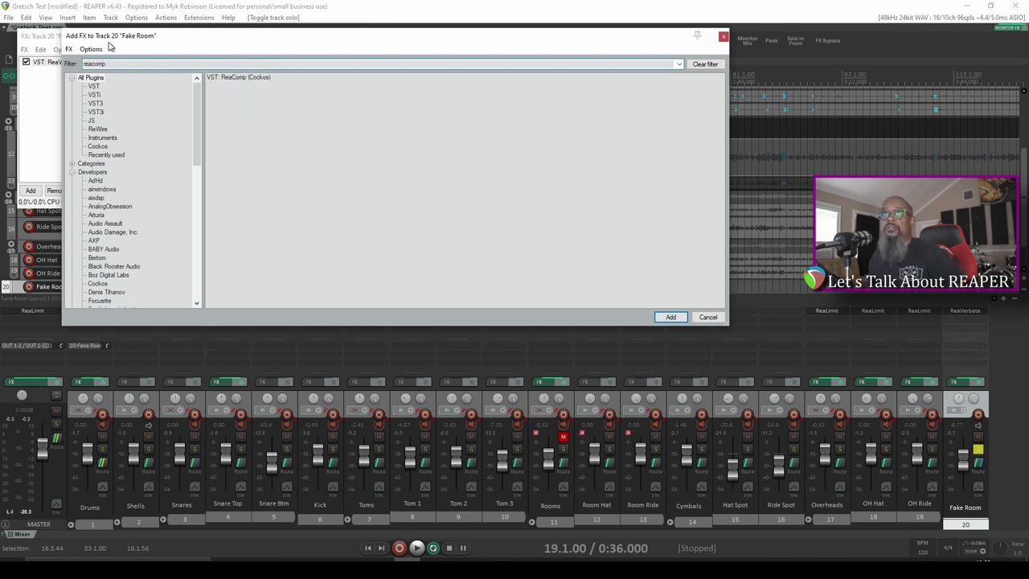
pyautogui.doubleClick(239, 77)
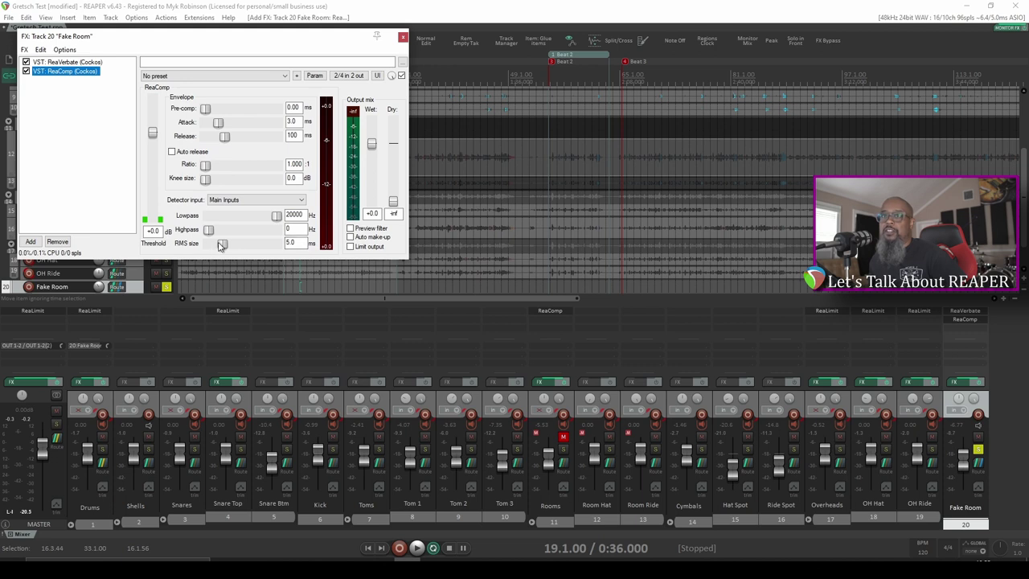
pyautogui.moveTo(221, 246); pyautogui.dragTo(216, 245)
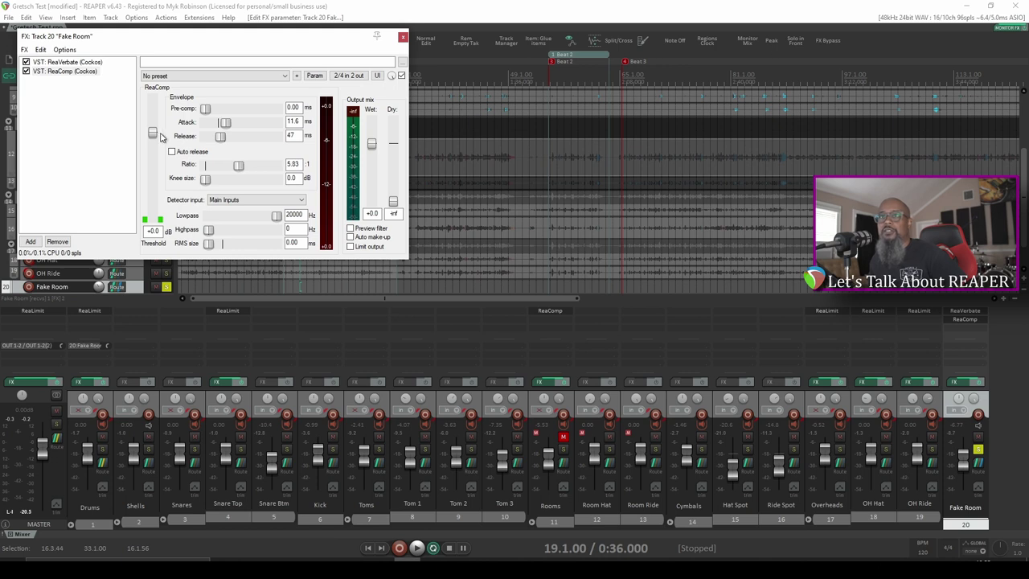
pyautogui.press('space')
pyautogui.moveTo(153, 133); pyautogui.dragTo(159, 183)
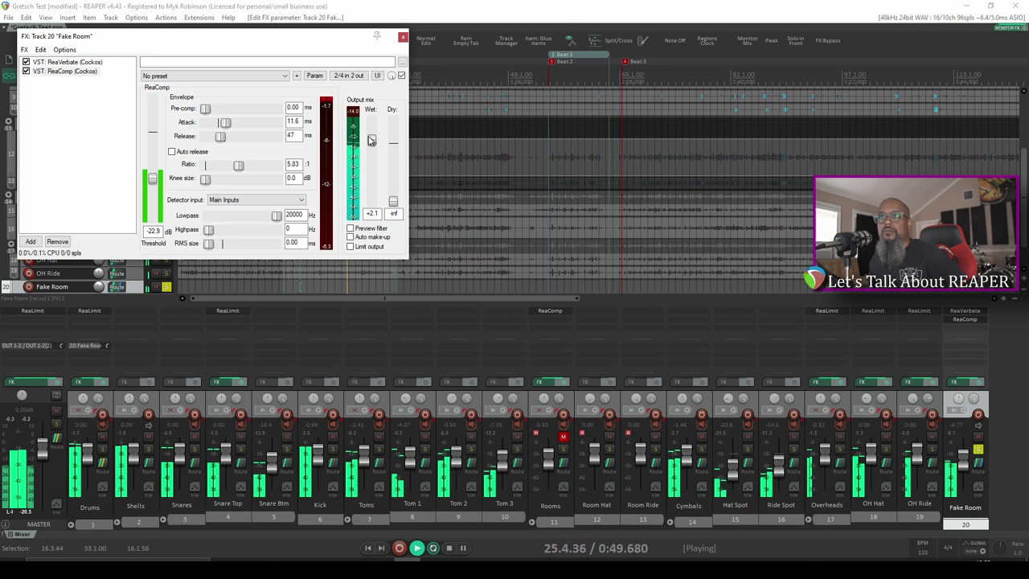
# Shrink the ReaVerbate room size to about 40, raise ReaComp highpass to 11 Hz, and nudge the threshold up.
pyautogui.click(77, 64)
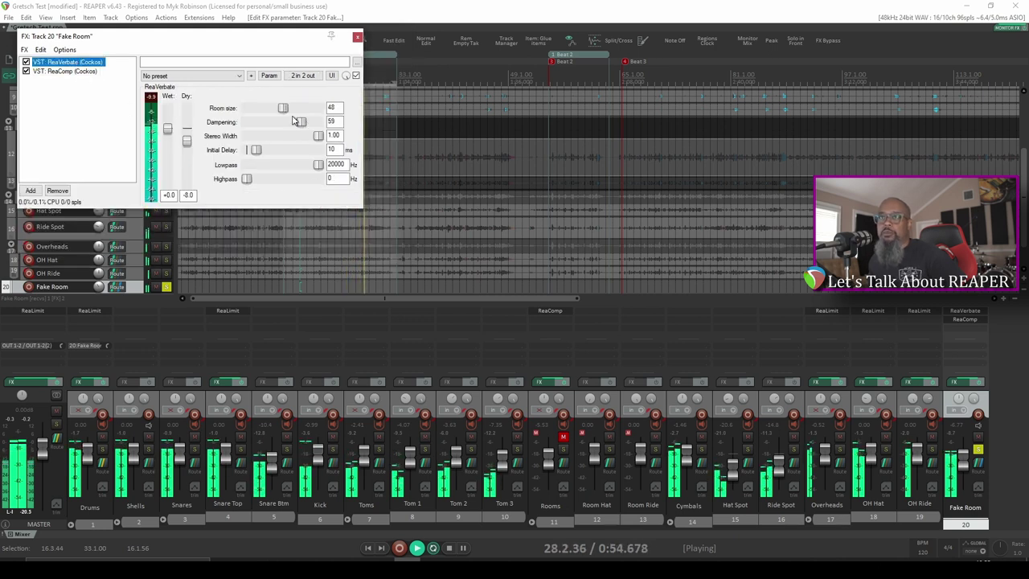
pyautogui.moveTo(283, 108); pyautogui.dragTo(272, 114)
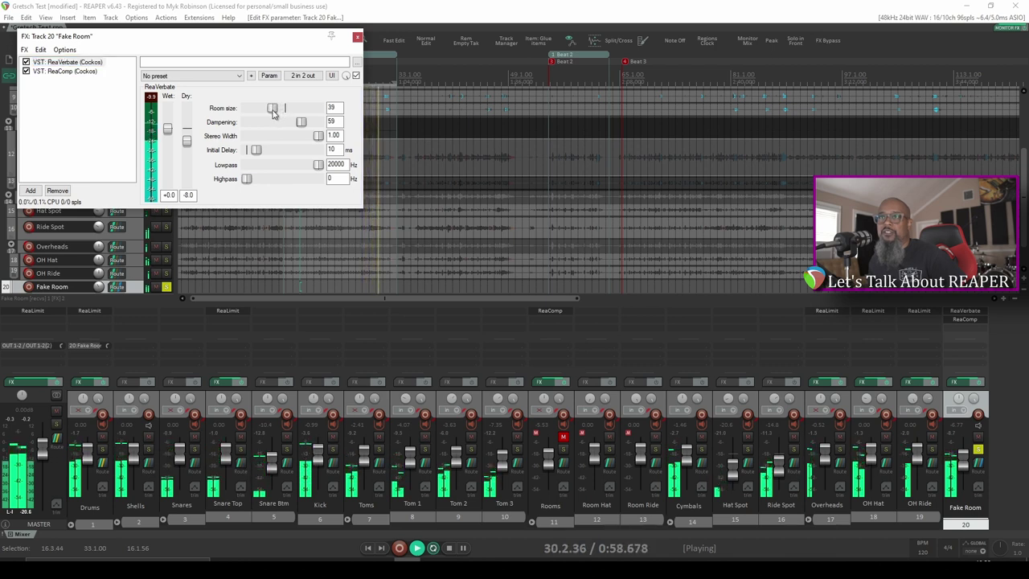
pyautogui.click(66, 72)
pyautogui.press('space')
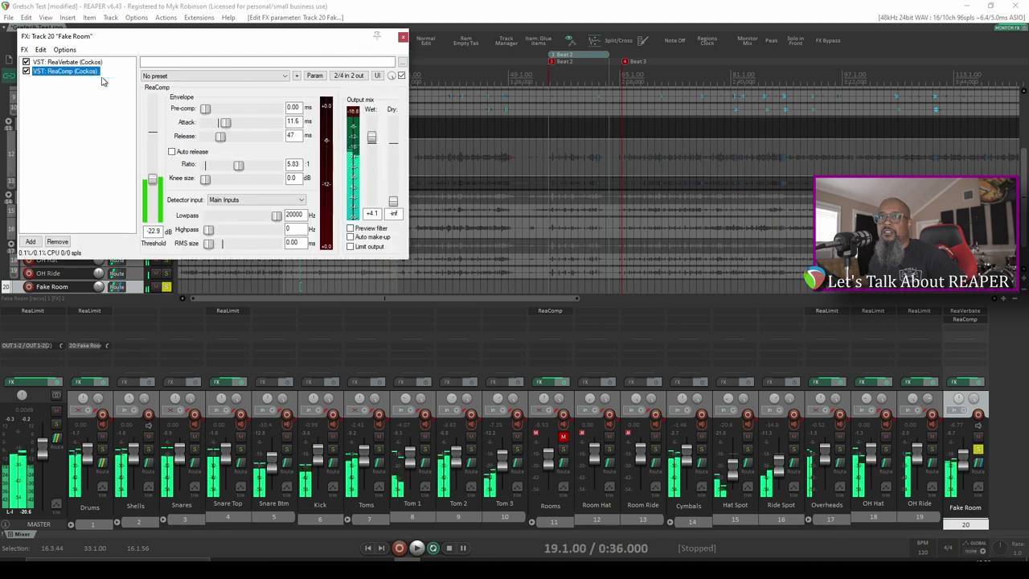
pyautogui.press('space')
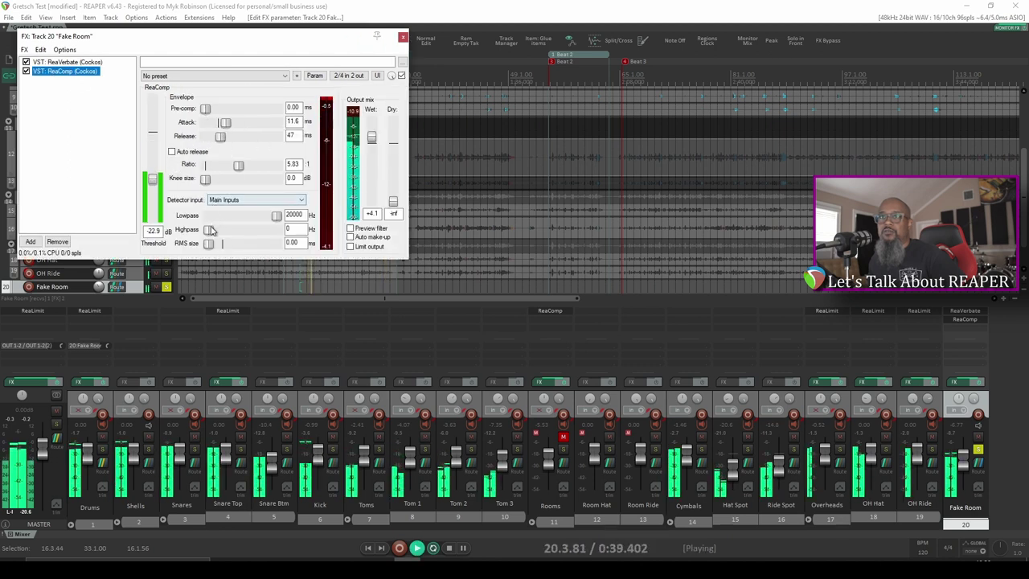
pyautogui.moveTo(209, 230); pyautogui.dragTo(215, 230)
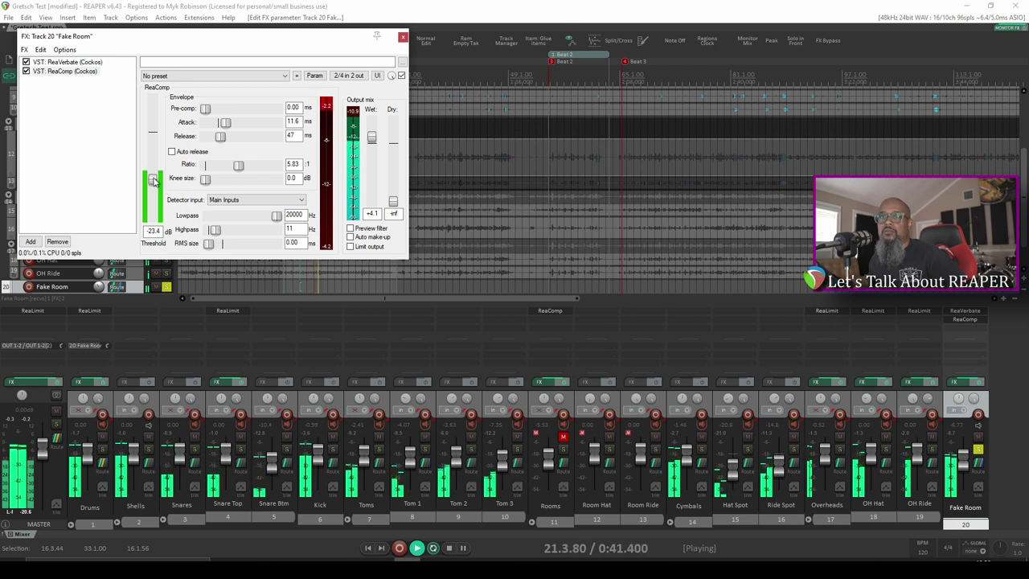
pyautogui.moveTo(154, 183); pyautogui.dragTo(153, 179)
# Raise the ReaVerbate dry level slightly and pull the Fake Room fader all the way down.
pyautogui.click(73, 62)
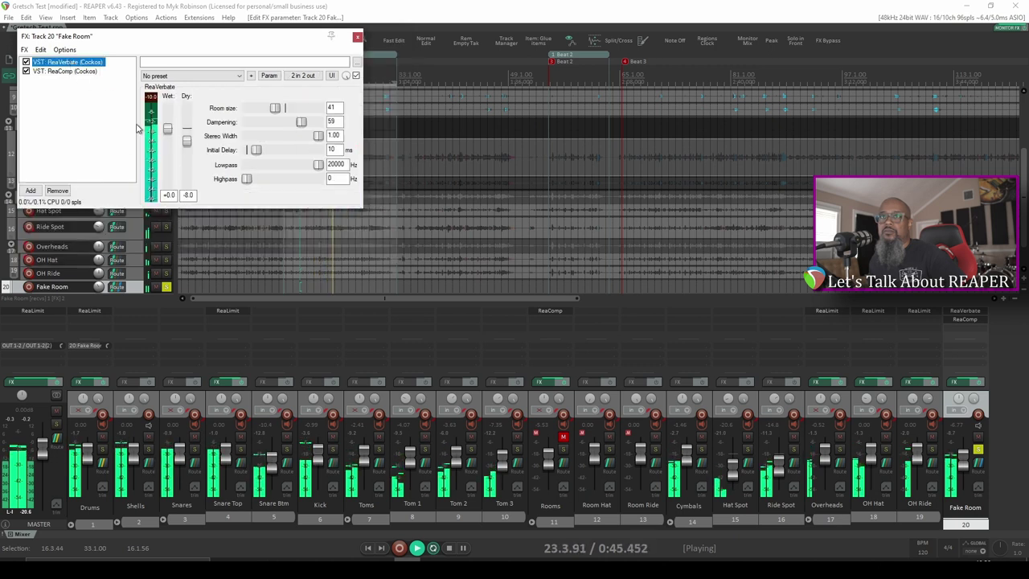
pyautogui.moveTo(188, 142); pyautogui.dragTo(187, 142)
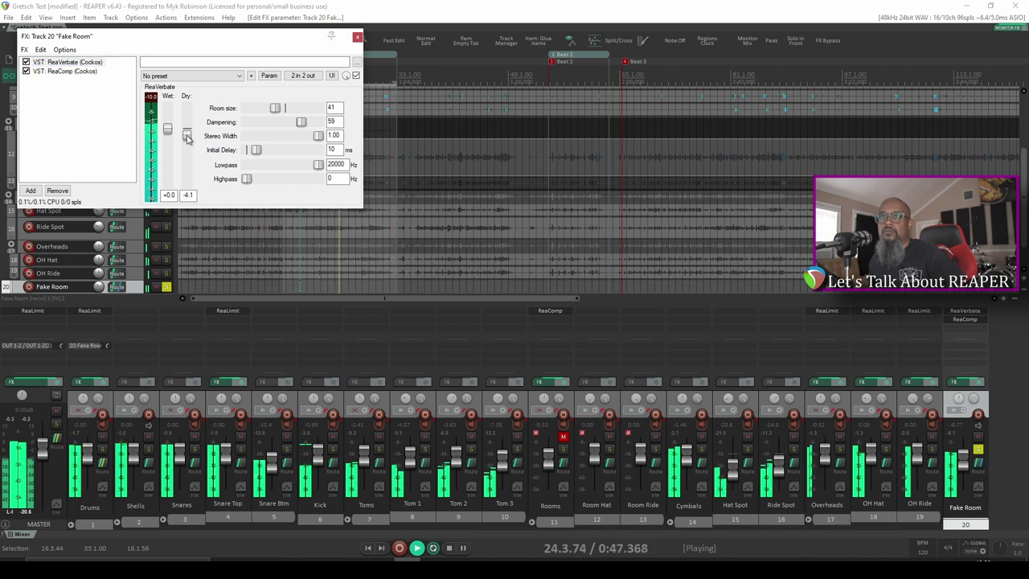
pyautogui.click(80, 72)
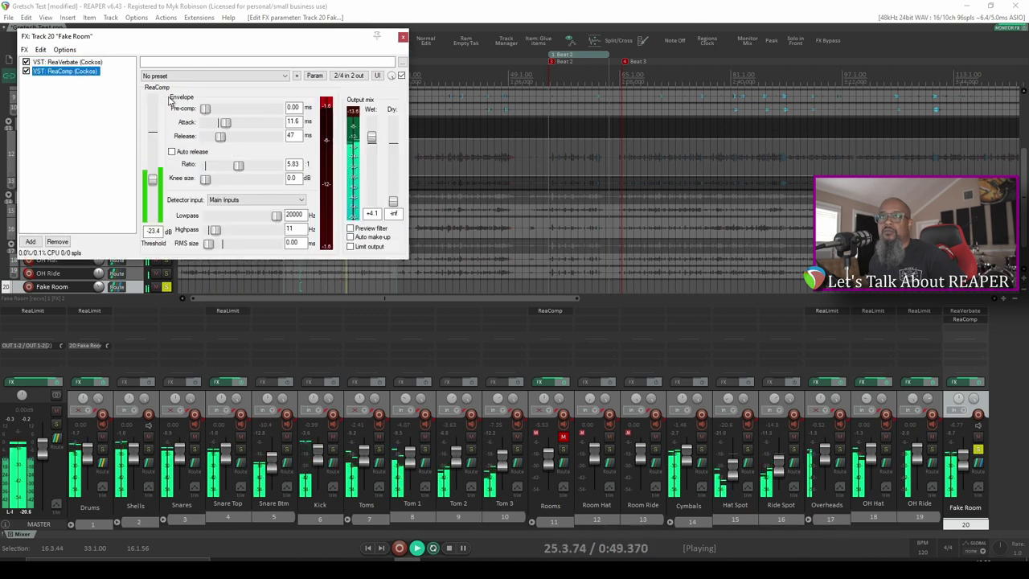
pyautogui.press('space')
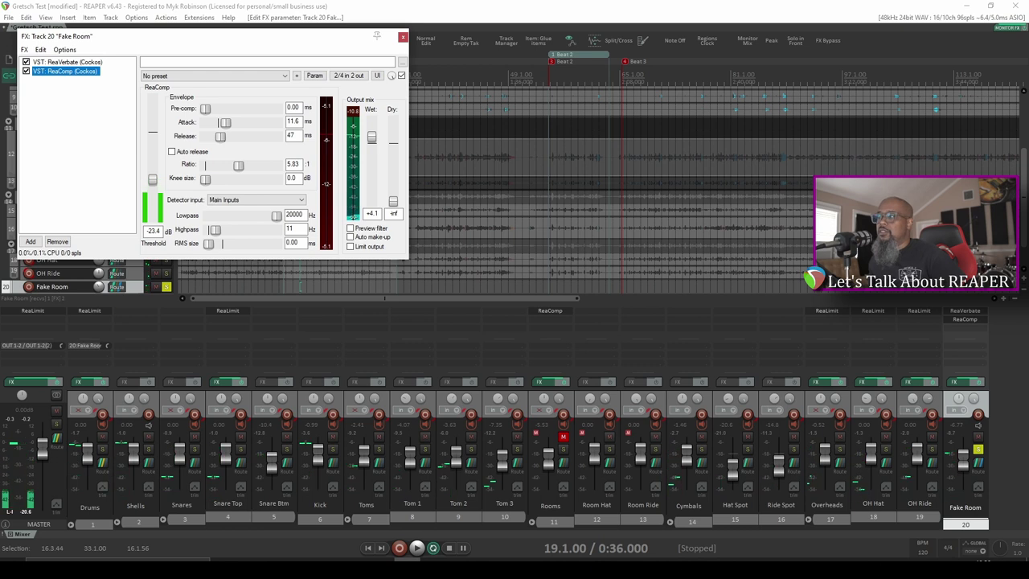
pyautogui.click(971, 464)
pyautogui.moveTo(971, 463); pyautogui.dragTo(960, 558)
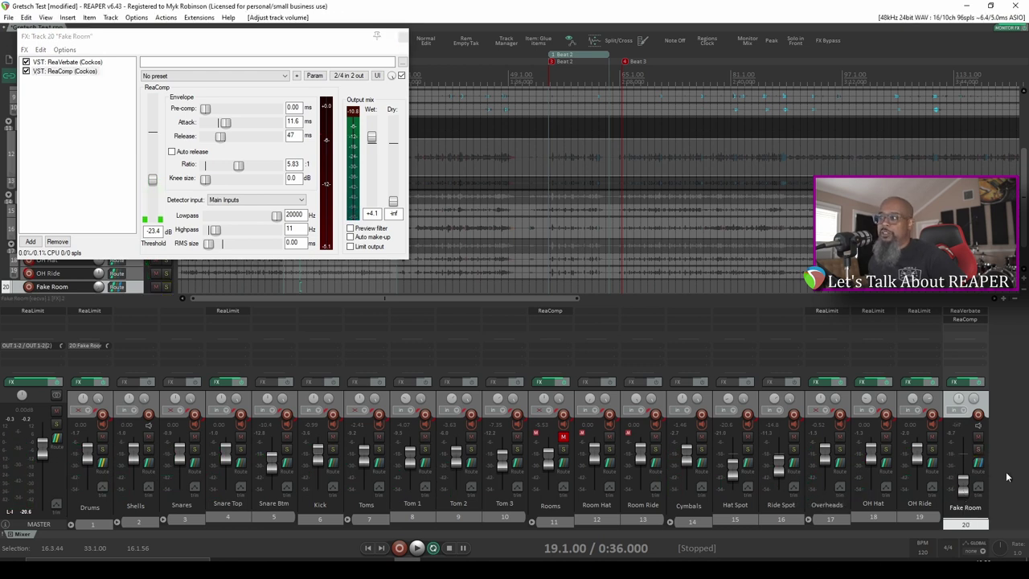
# During playback, raise the Fake Room fader from silence through -16 dB to about -5.5 dB.
pyautogui.press('space')
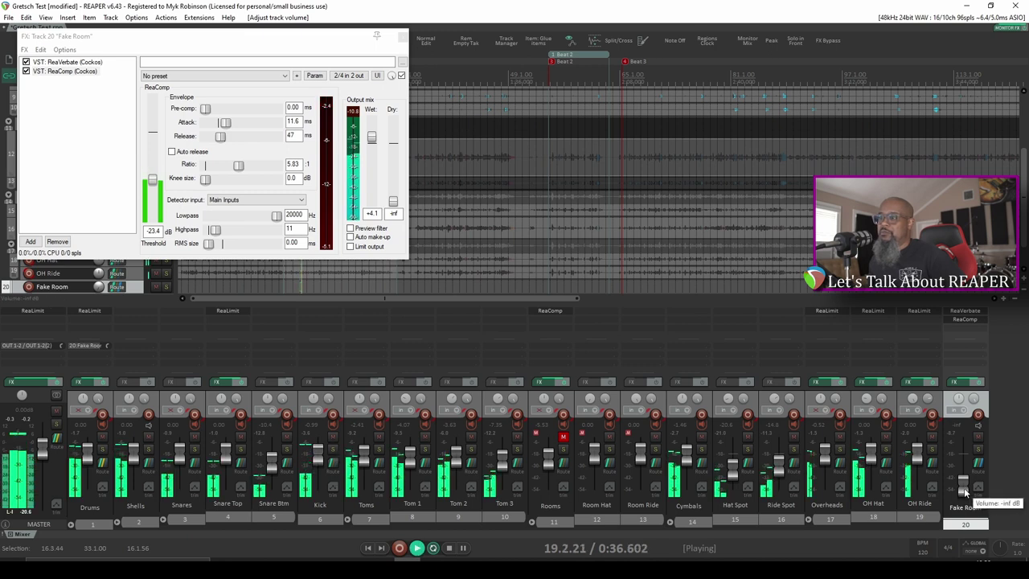
pyautogui.moveTo(965, 491); pyautogui.dragTo(967, 466)
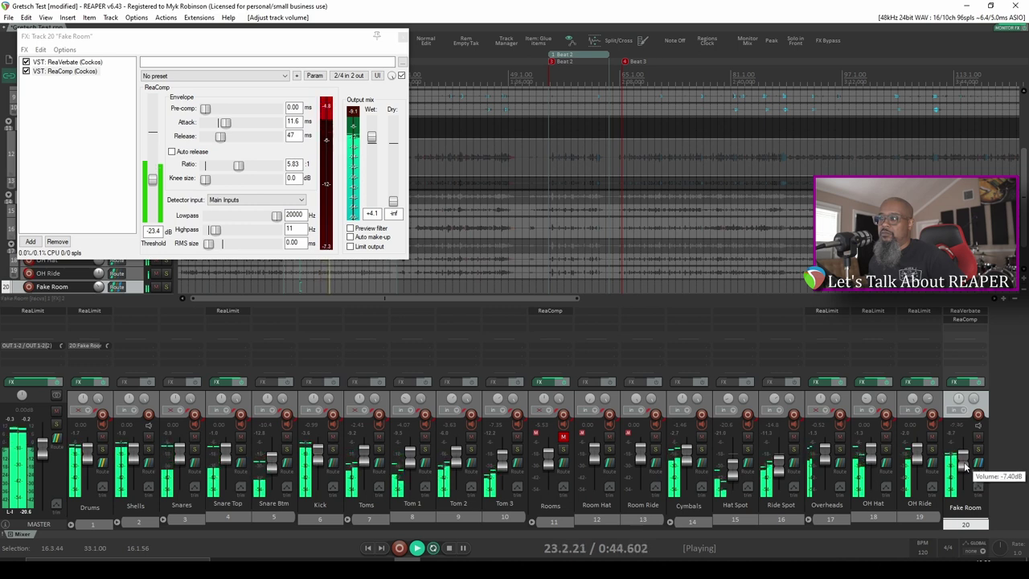
pyautogui.moveTo(966, 467); pyautogui.dragTo(965, 465)
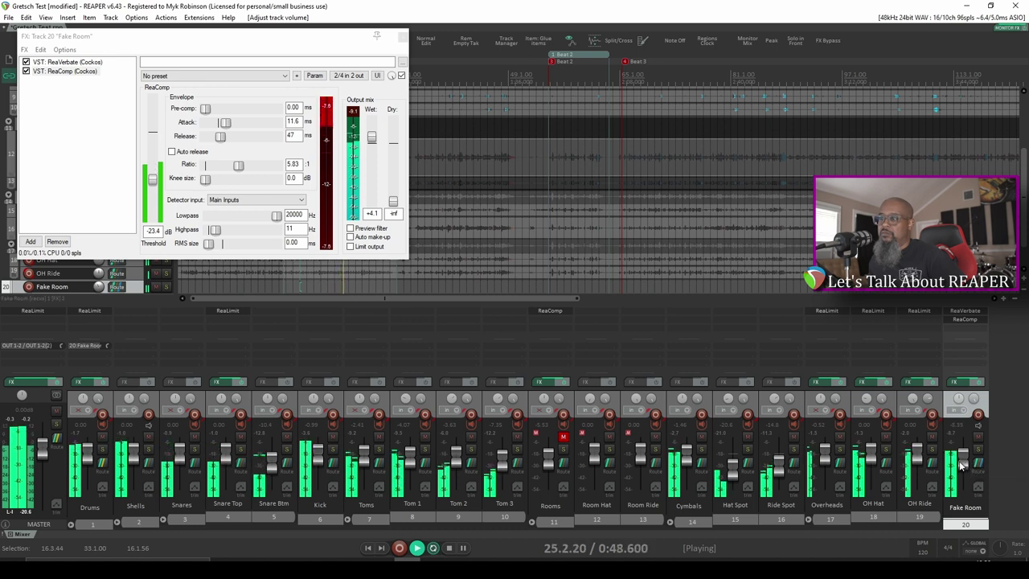
pyautogui.press('space')
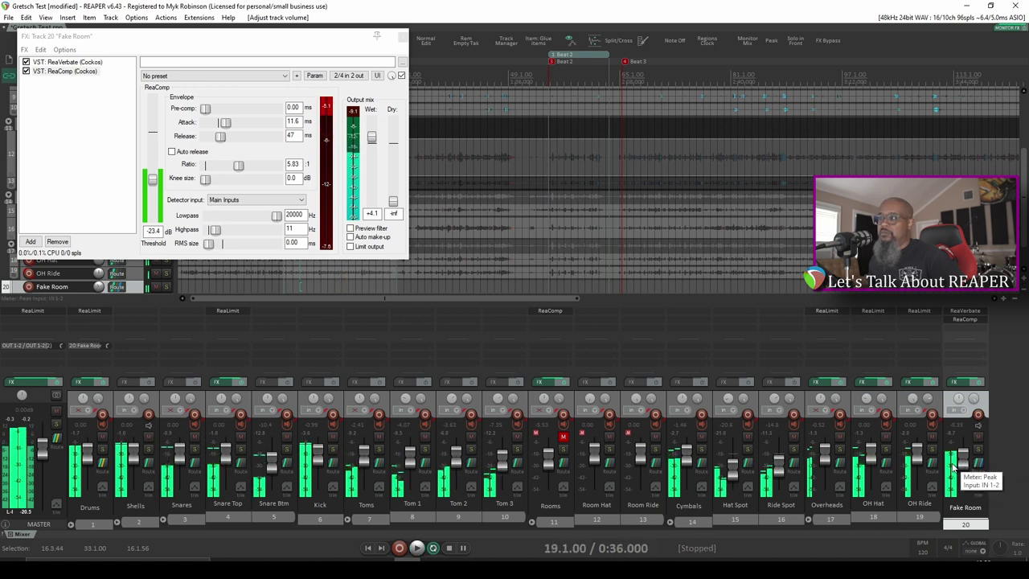
# Mute Fake Room and raise the Rooms track volume to -3.73 dB during playback.
pyautogui.click(978, 437)
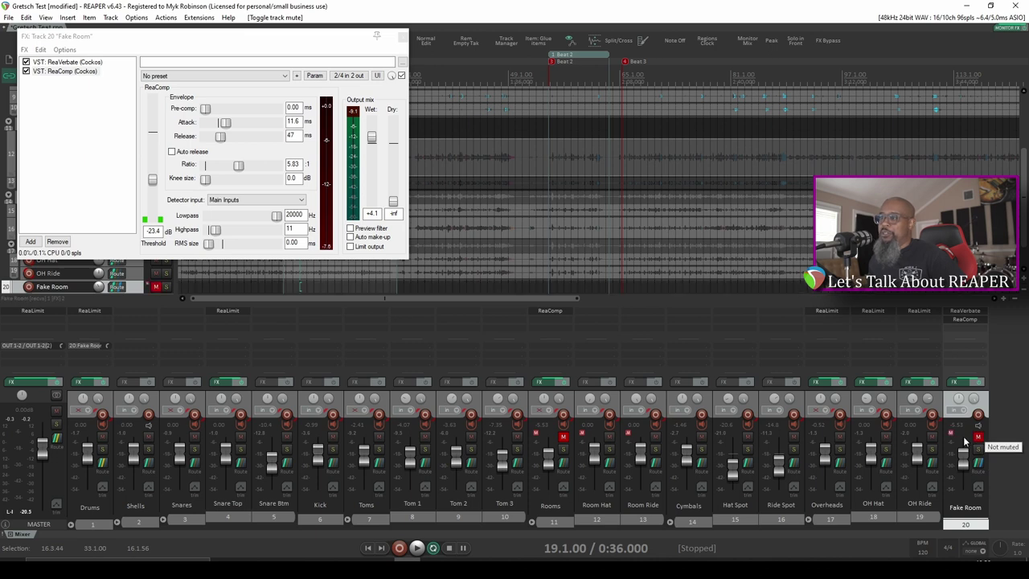
pyautogui.click(560, 440)
pyautogui.press('space')
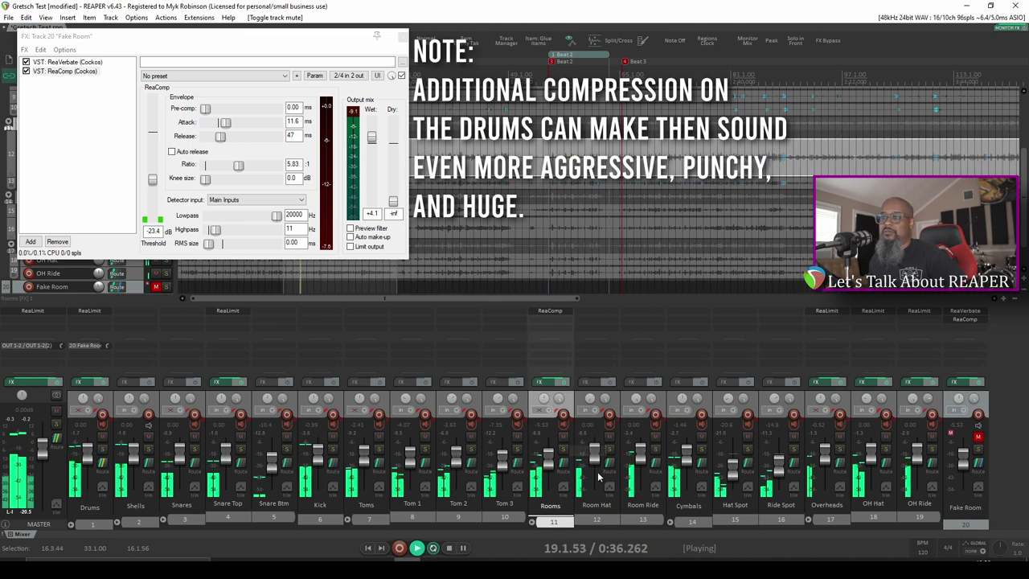
pyautogui.moveTo(549, 457)
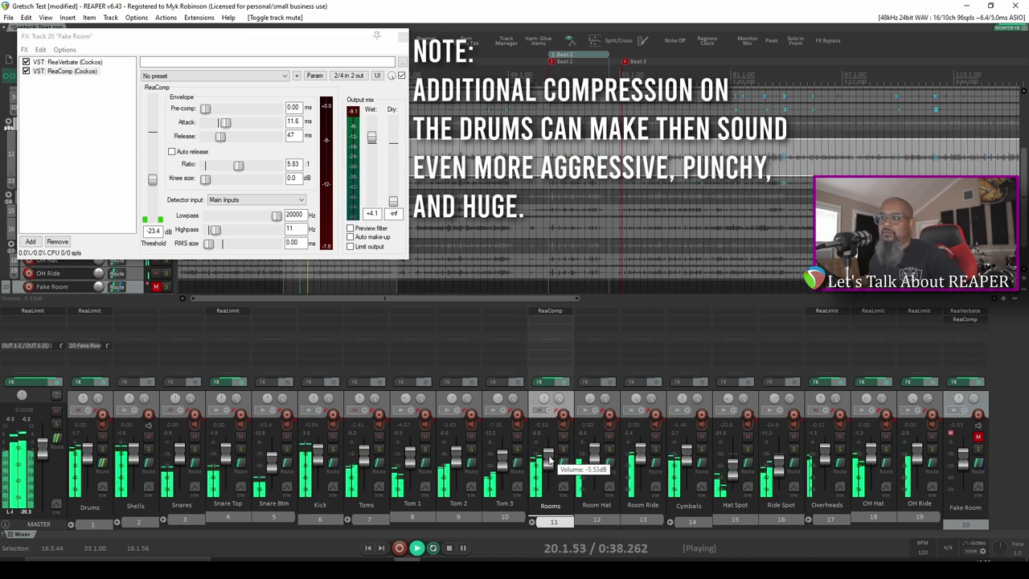
pyautogui.moveTo(549, 459); pyautogui.dragTo(549, 459)
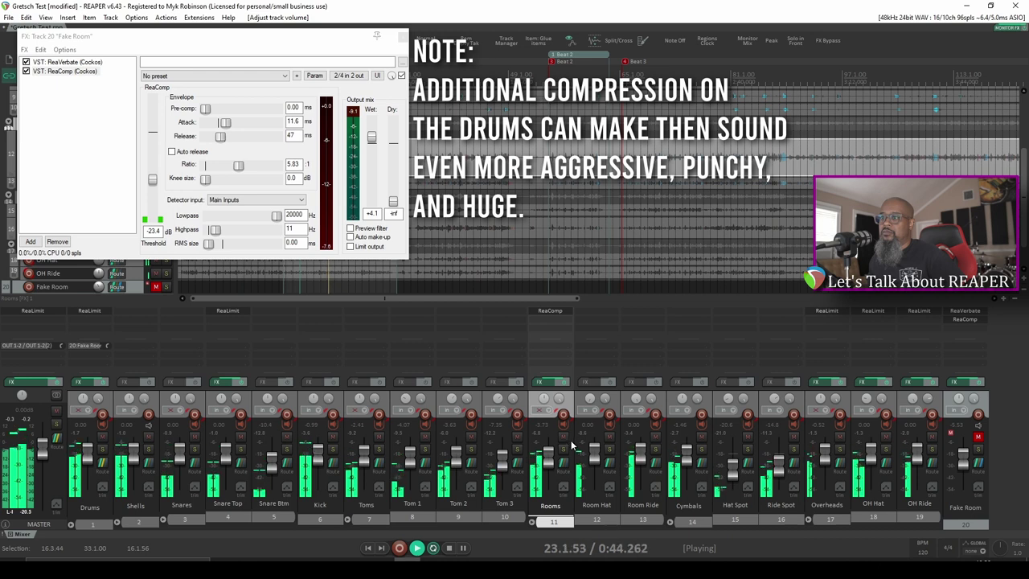
# A/B the real Rooms mics against Fake Room, ending with Rooms unmuted and Fake Room muted.
pyautogui.click(564, 437)
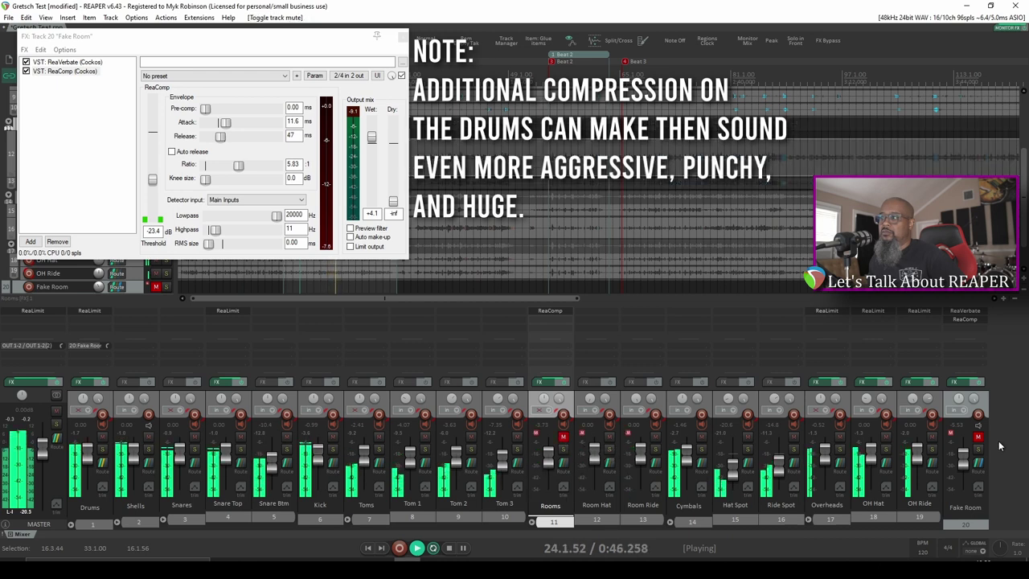
pyautogui.click(977, 438)
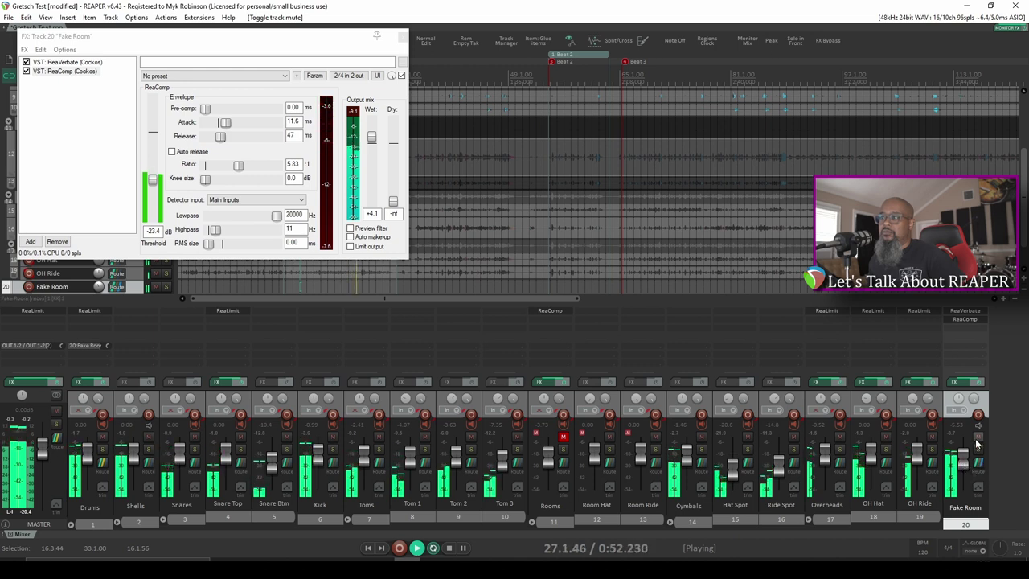
pyautogui.click(978, 438)
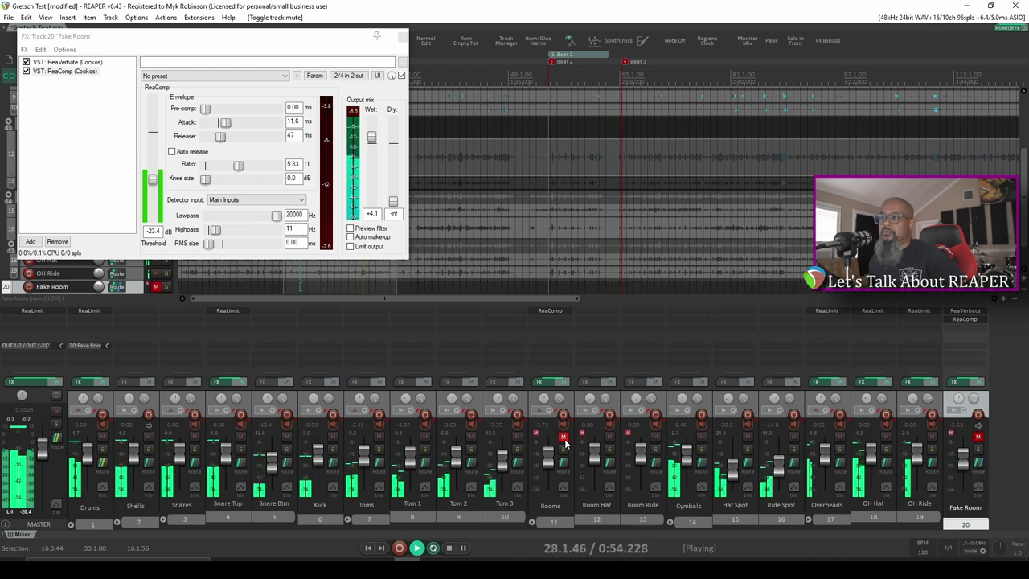
pyautogui.click(564, 437)
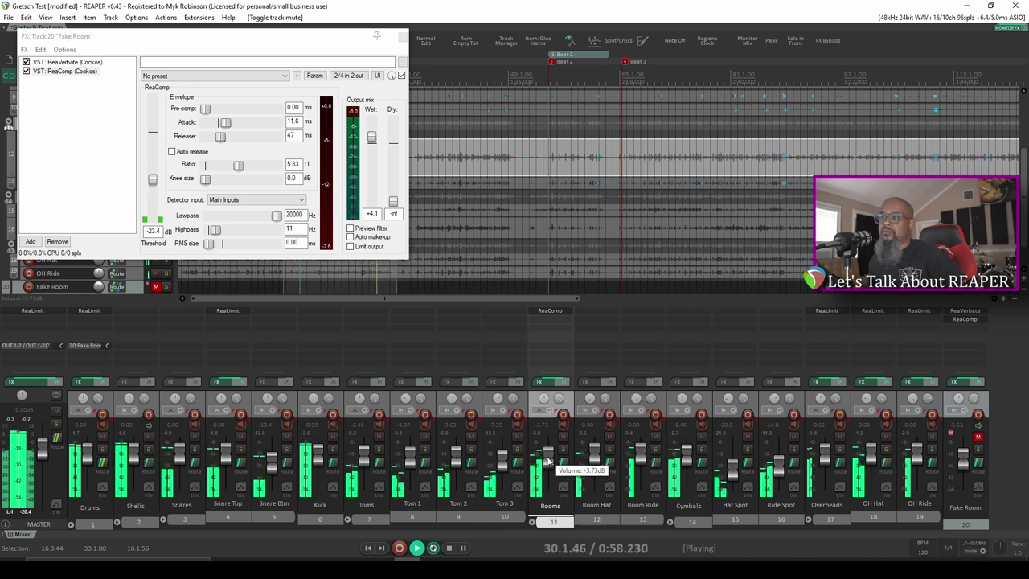
pyautogui.press('space')
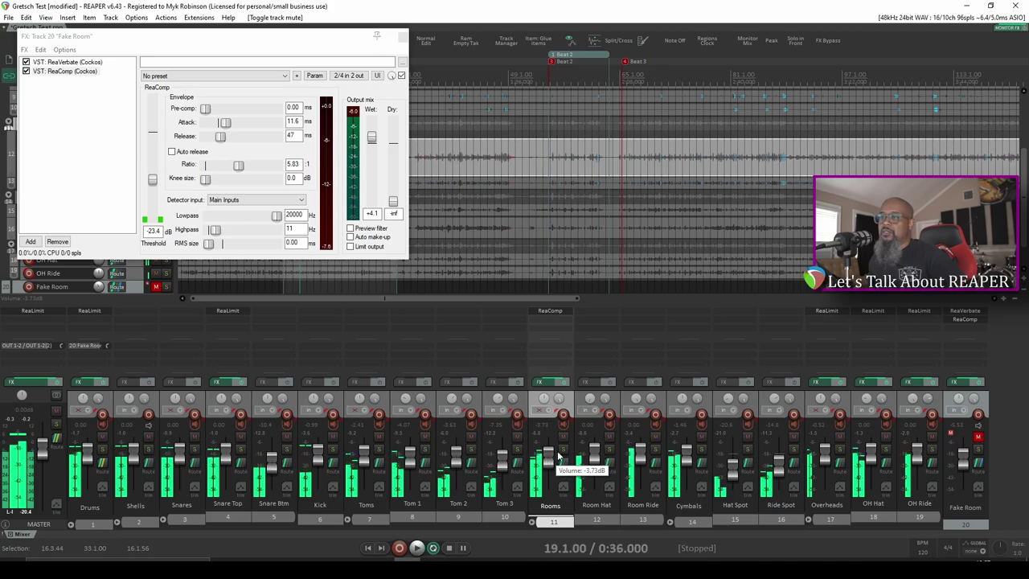